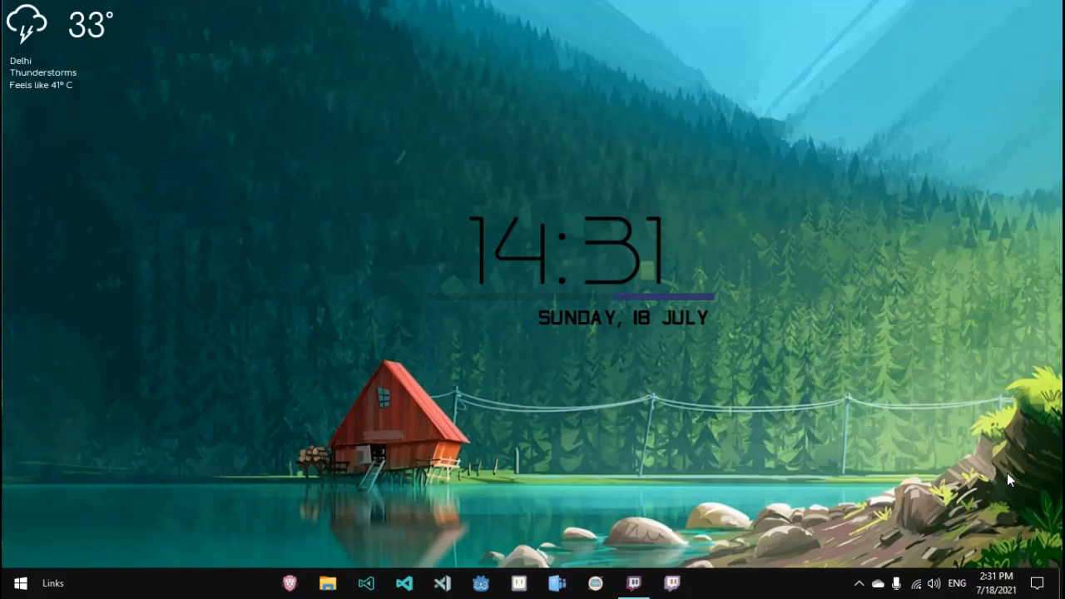
# Step: Open Aseprite and create a new sprite 48 by 48 pixels
pyautogui.click(519, 582)
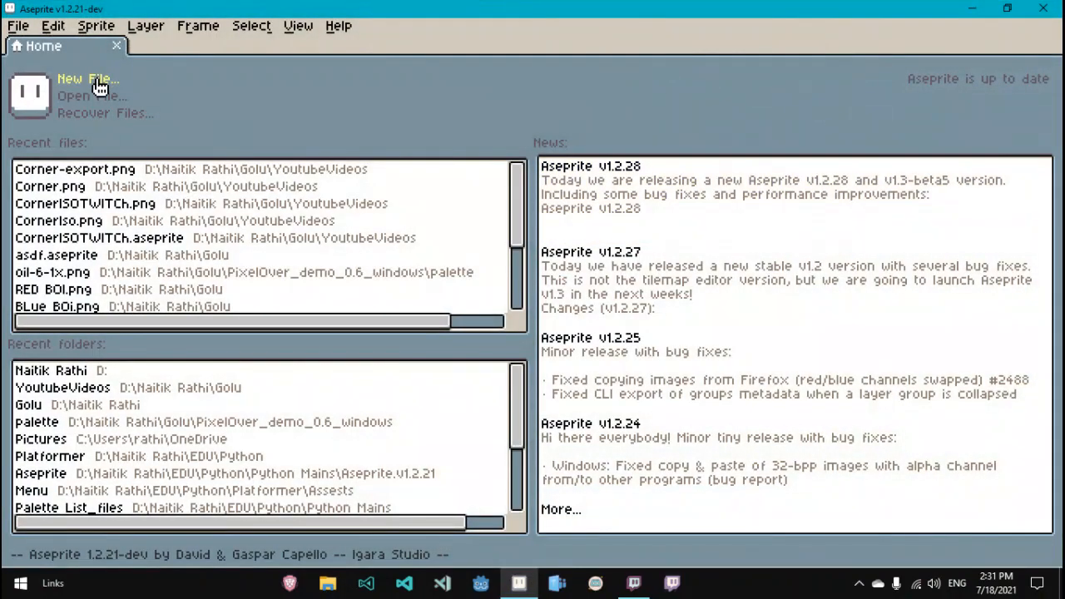
pyautogui.click(94, 79)
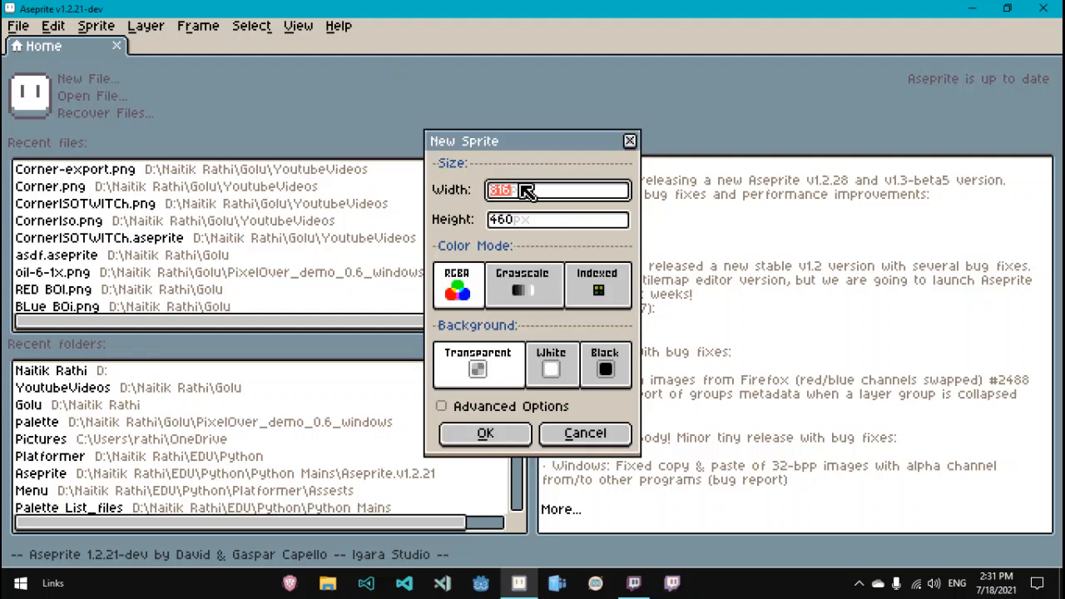
pyautogui.write('48')
pyautogui.click(505, 220)
pyautogui.write('48')
pyautogui.click(486, 435)
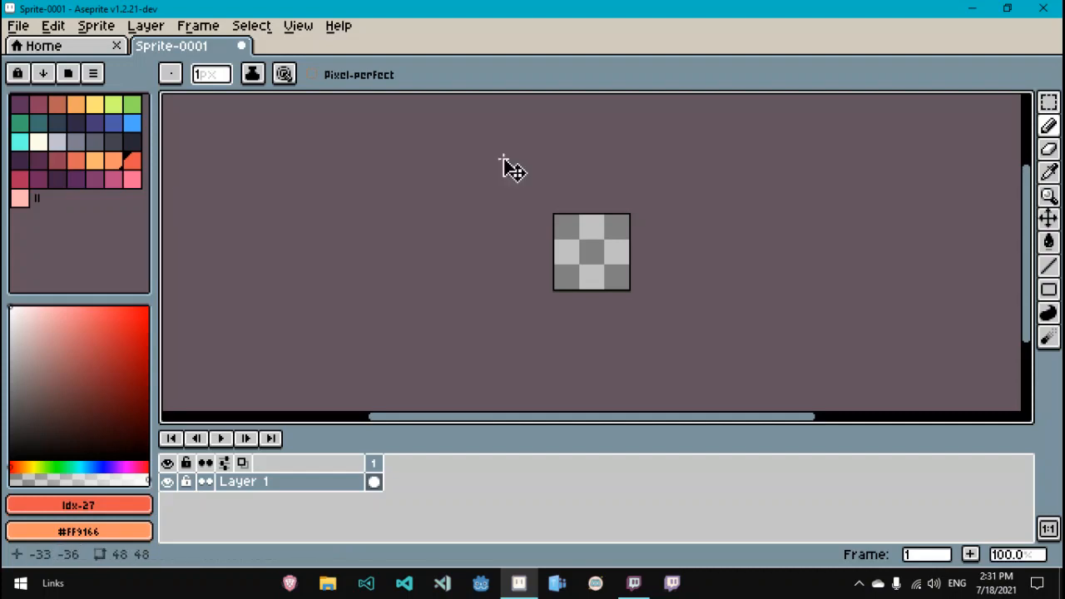
# Step: Draw a red-orange rectangle outline along the sprite's outer border with the Rectangle tool
pyautogui.scroll(3, 503, 158)
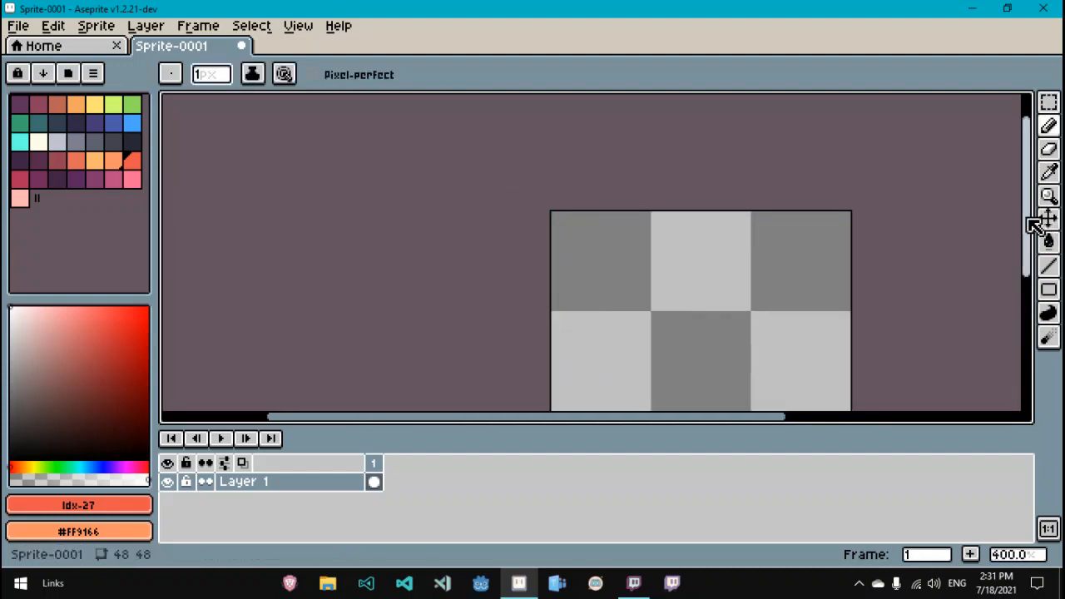
pyautogui.moveTo(1029, 221); pyautogui.dragTo(1046, 286)
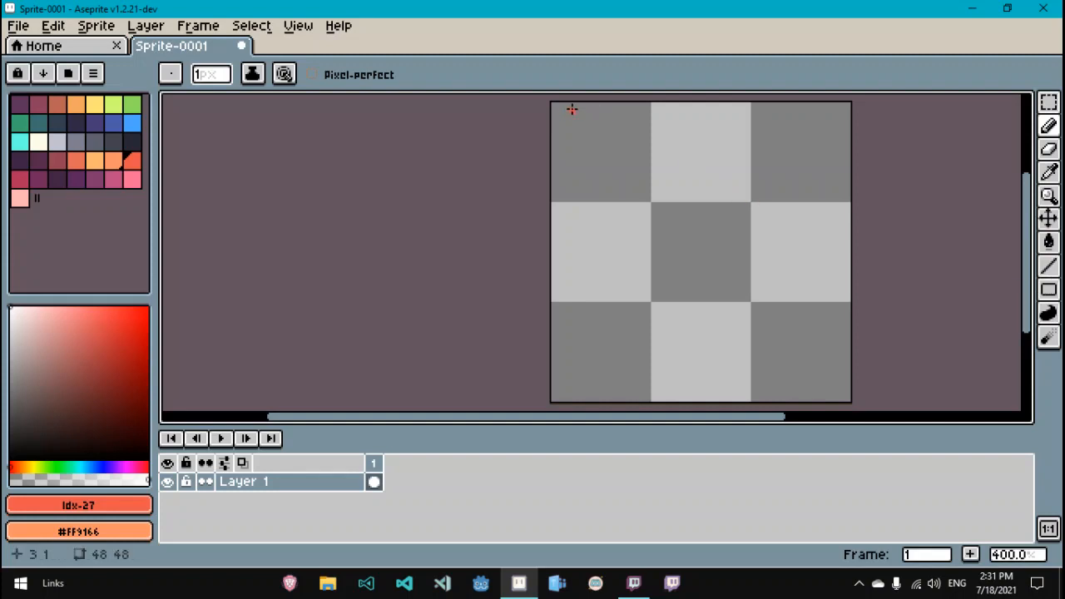
pyautogui.moveTo(555, 104); pyautogui.dragTo(624, 200)
pyautogui.hotkey('ctrl', 'z')
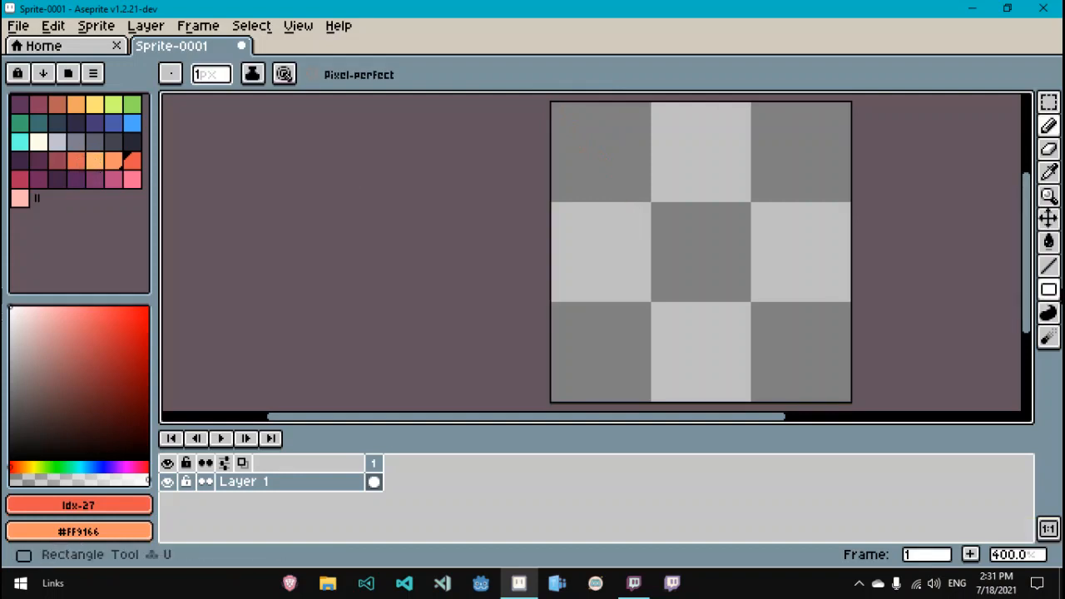
pyautogui.click(1049, 289)
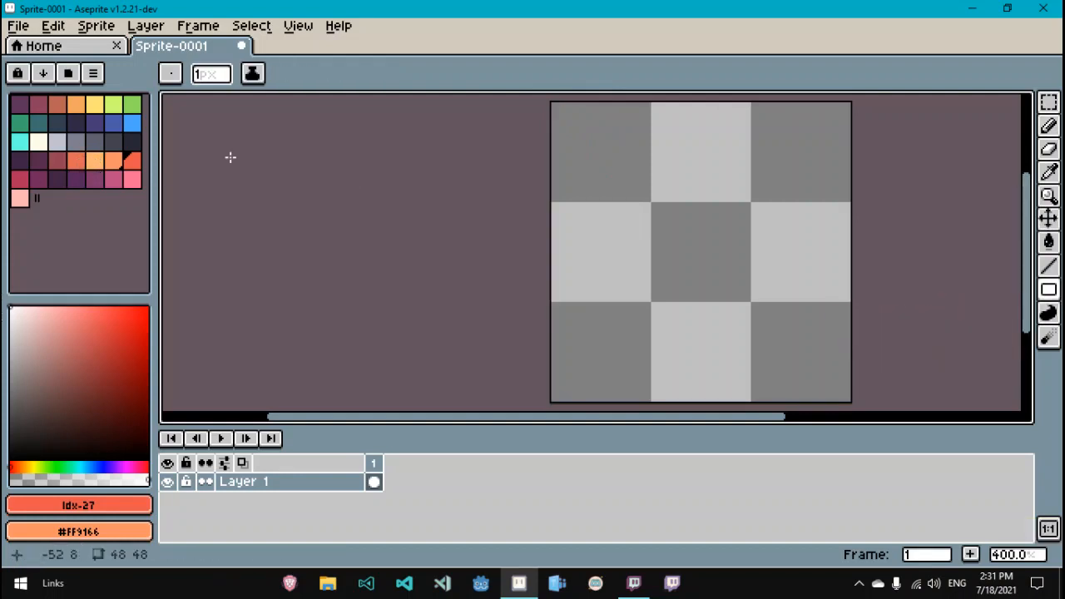
pyautogui.click(135, 162)
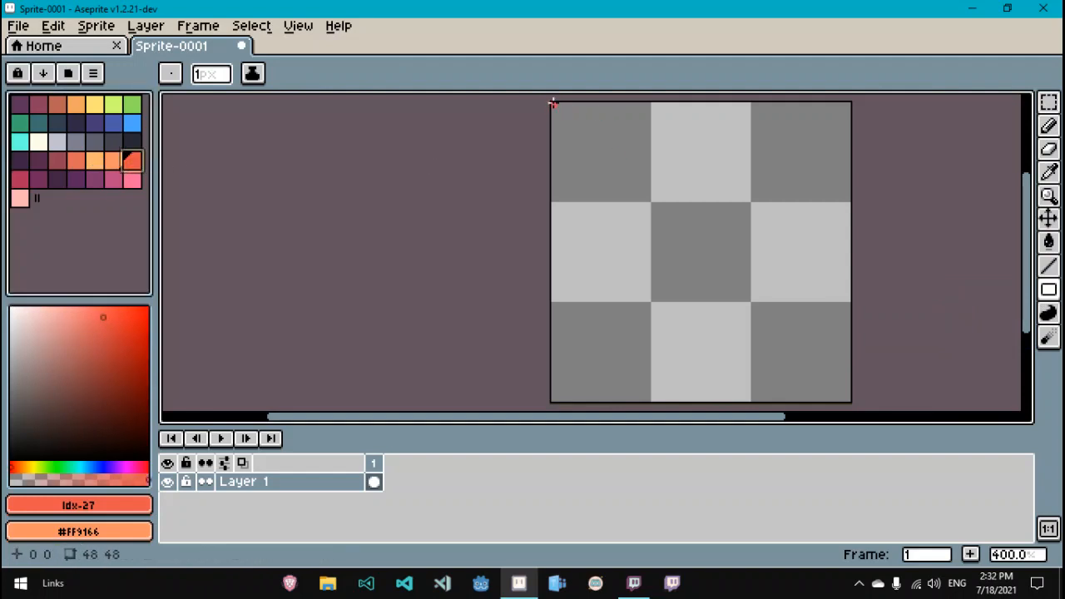
pyautogui.moveTo(553, 103); pyautogui.dragTo(847, 400)
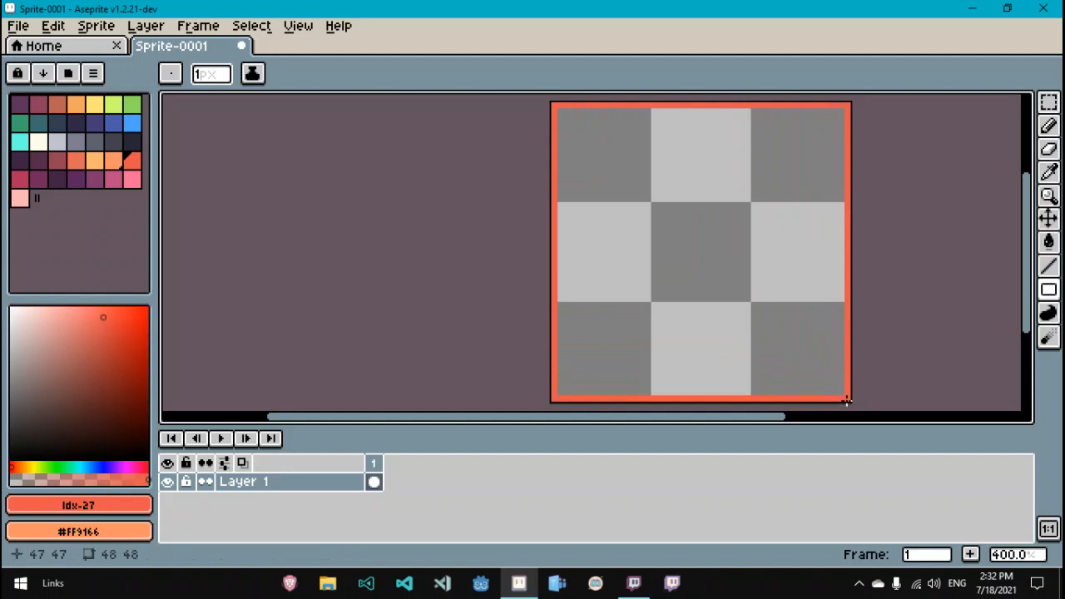
# Step: Draw three nested rectangle outlines just inside the border in orange and light orange shades
pyautogui.click(117, 165)
pyautogui.moveTo(560, 110); pyautogui.dragTo(839, 389)
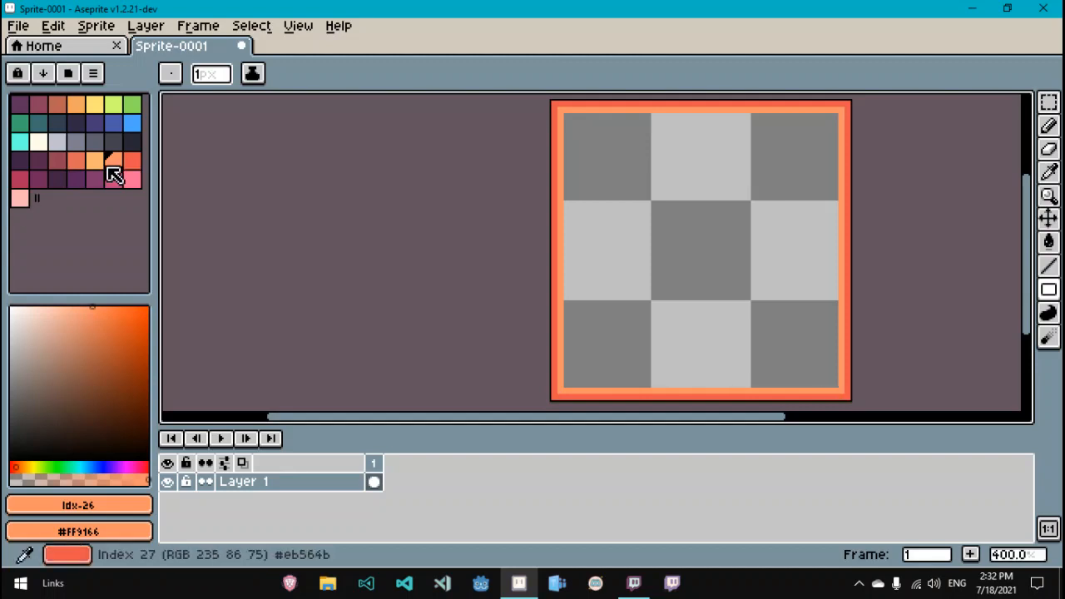
pyautogui.click(96, 160)
pyautogui.moveTo(567, 116); pyautogui.dragTo(833, 386)
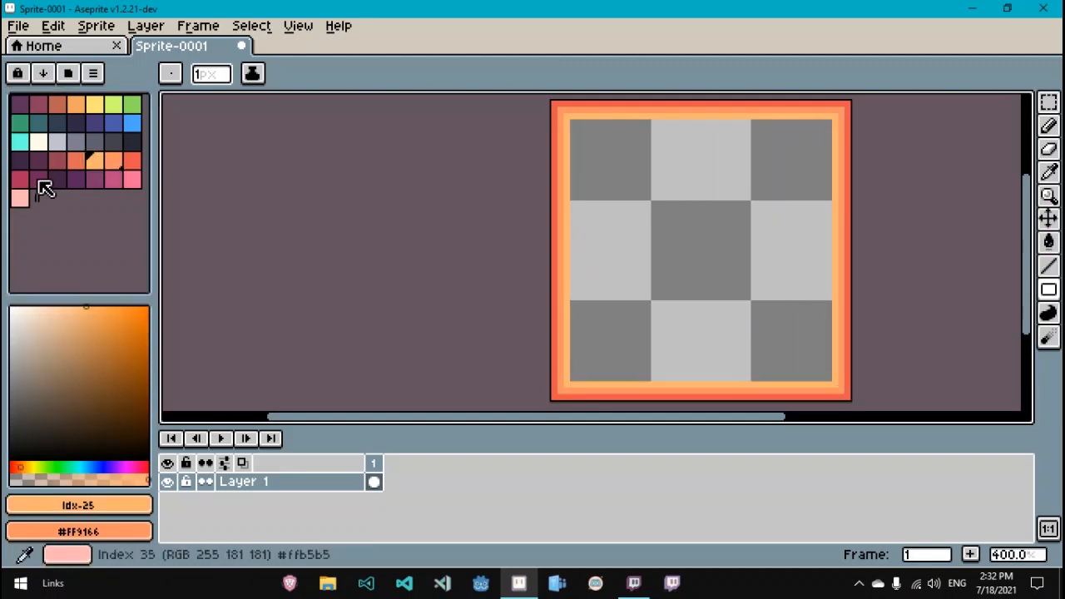
pyautogui.moveTo(79, 163); pyautogui.dragTo(92, 160)
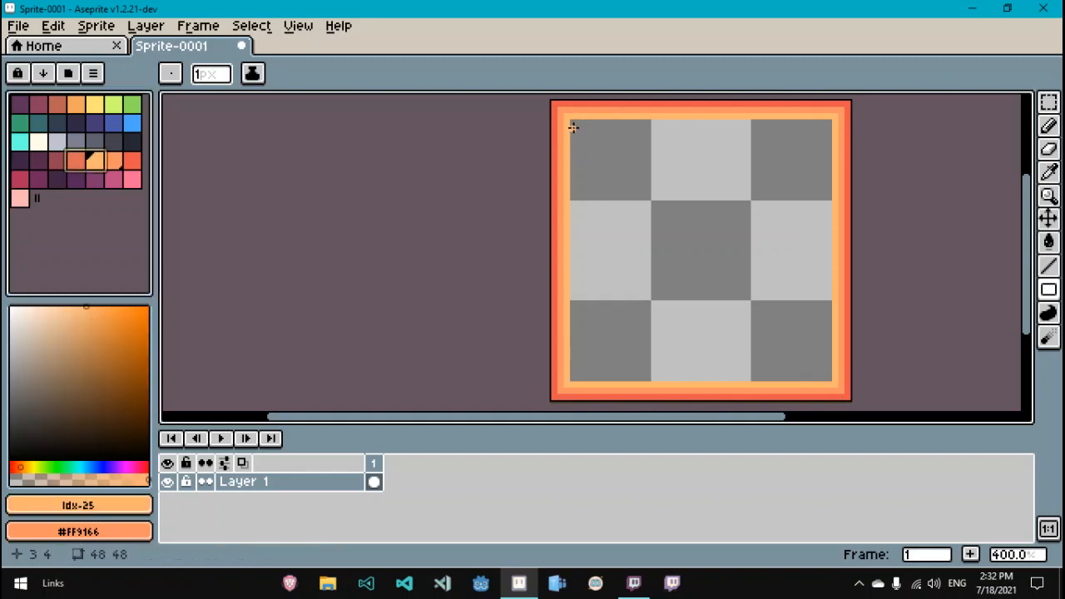
pyautogui.moveTo(573, 127); pyautogui.dragTo(830, 380)
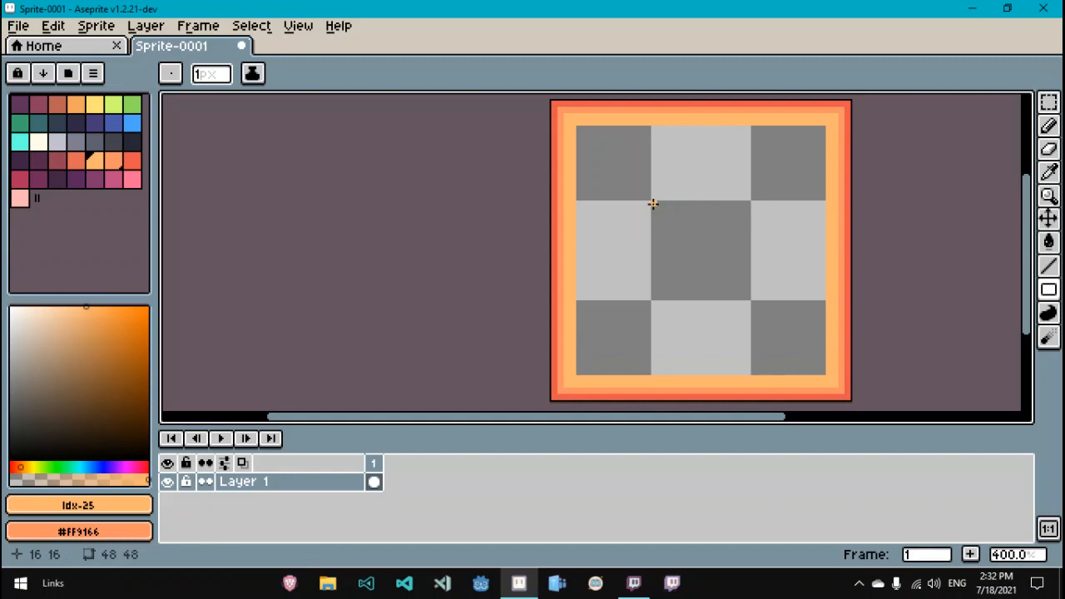
# Step: Draw a light orange square outline in the sprite's centre and fill its interior red with the Paint Bucket
pyautogui.moveTo(654, 205); pyautogui.dragTo(747, 294)
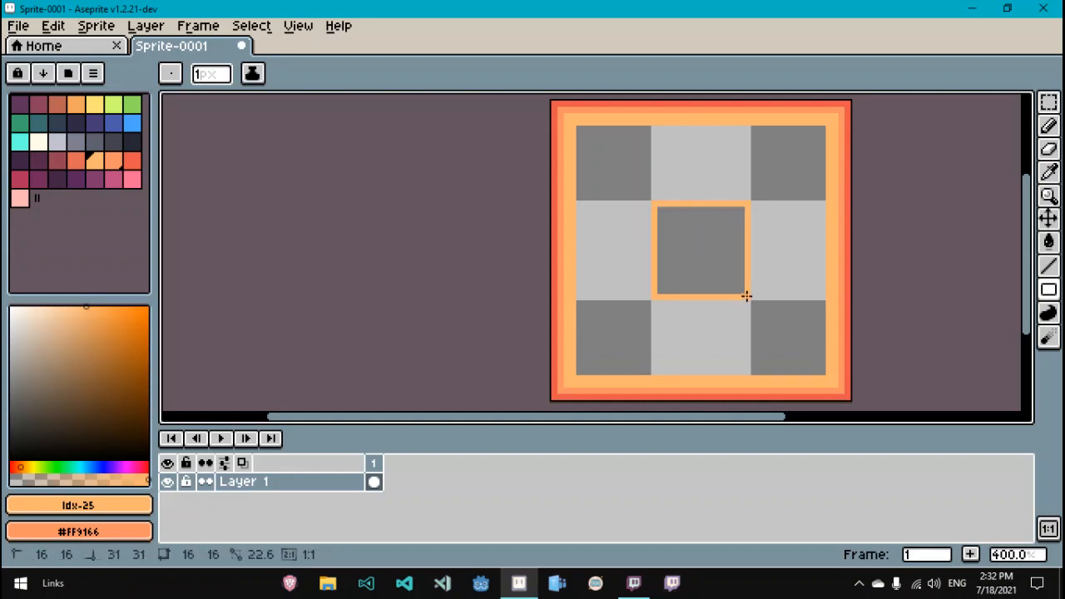
pyautogui.click(134, 160)
pyautogui.press('g')
pyautogui.click(689, 254)
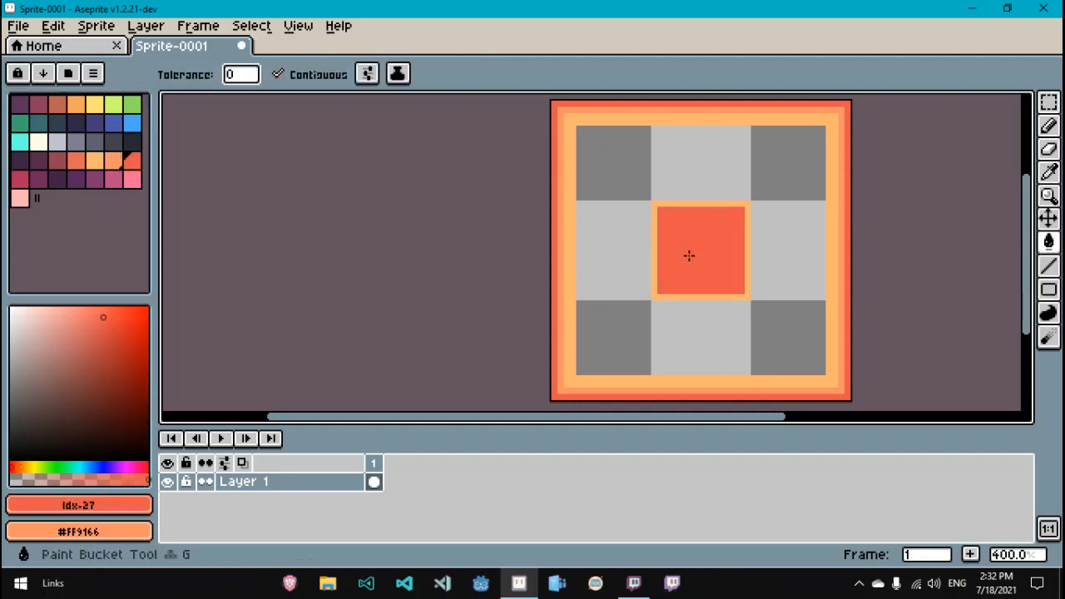
# Step: Draw an orange square outline inside the red centre square
pyautogui.click(113, 160)
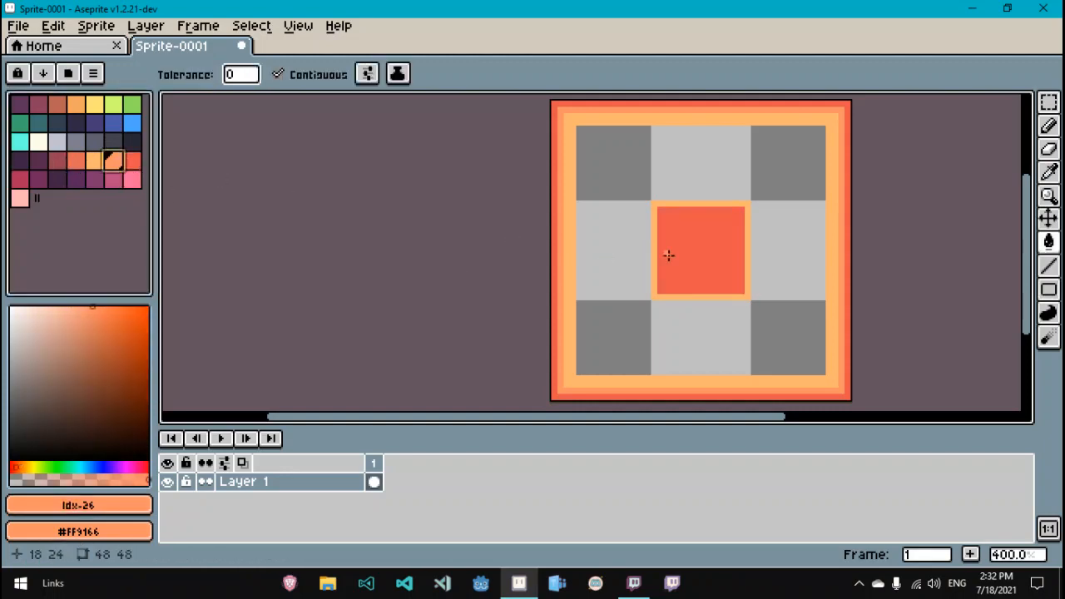
pyautogui.press('u')
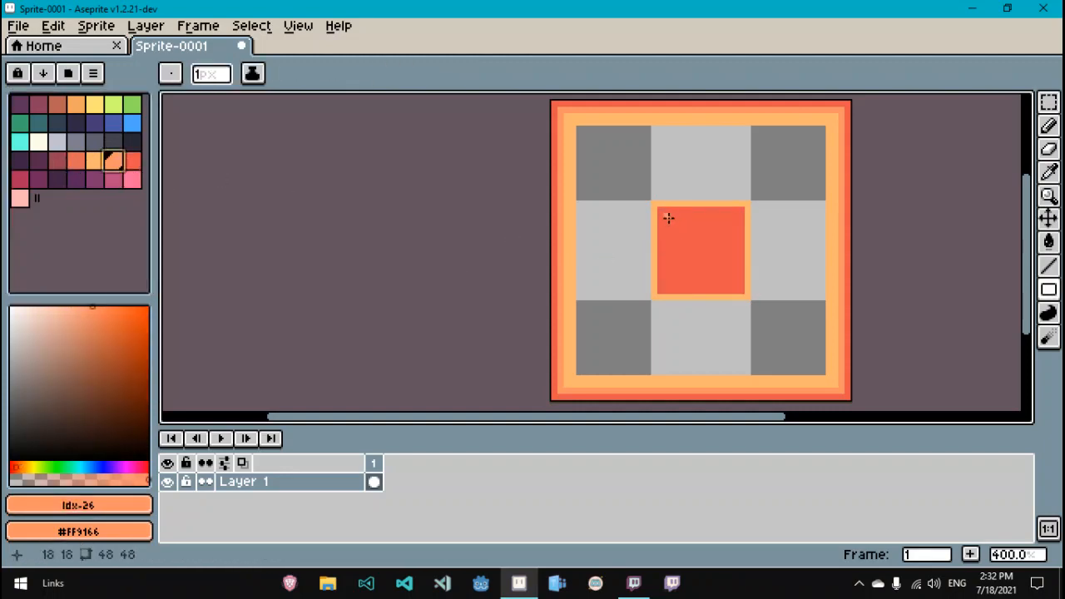
pyautogui.moveTo(665, 216); pyautogui.dragTo(732, 284)
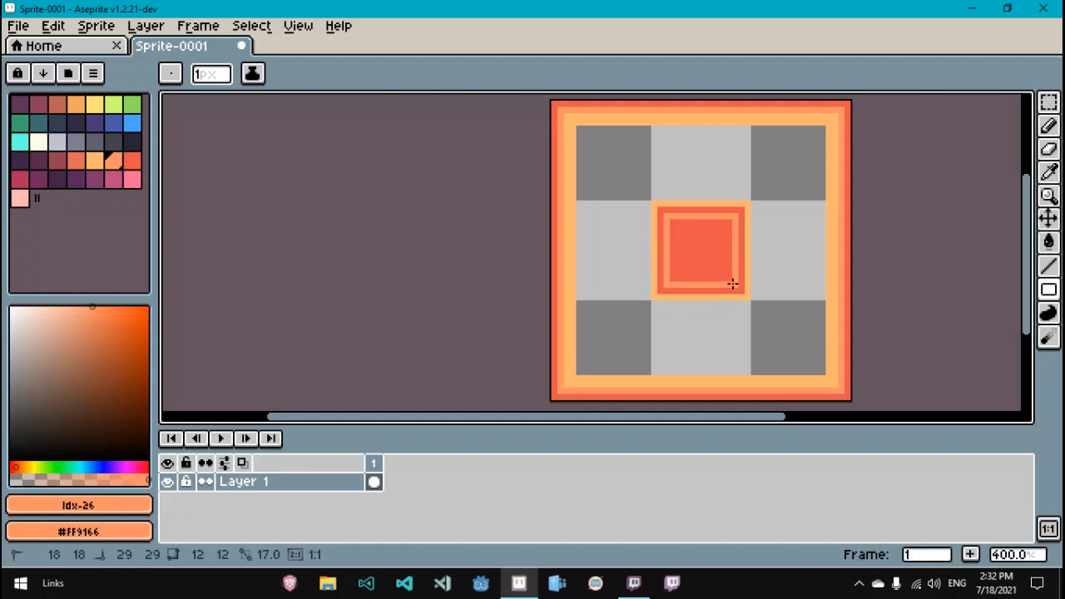
# Step: Draw a smaller light orange square outline inside it and fill the innermost square light orange
pyautogui.click(94, 160)
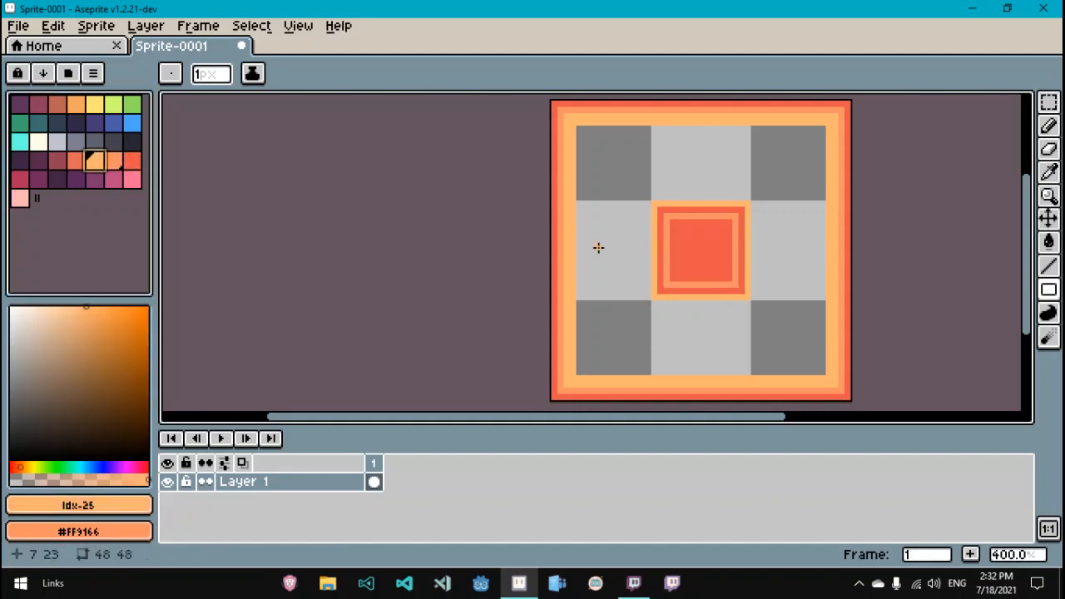
pyautogui.moveTo(684, 228); pyautogui.dragTo(720, 273)
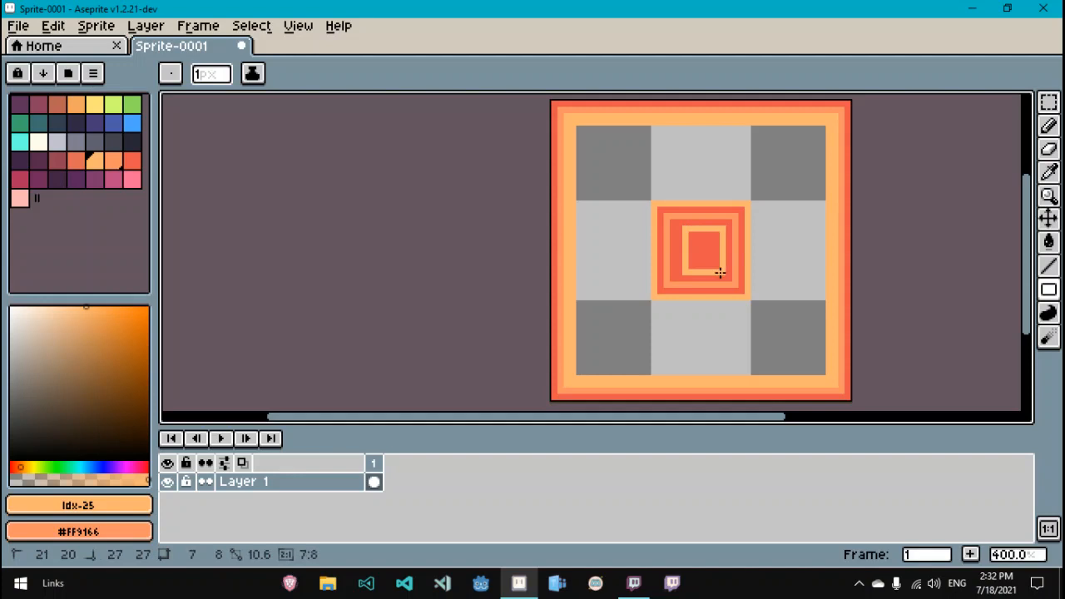
pyautogui.moveTo(678, 229); pyautogui.dragTo(678, 271)
pyautogui.press('g')
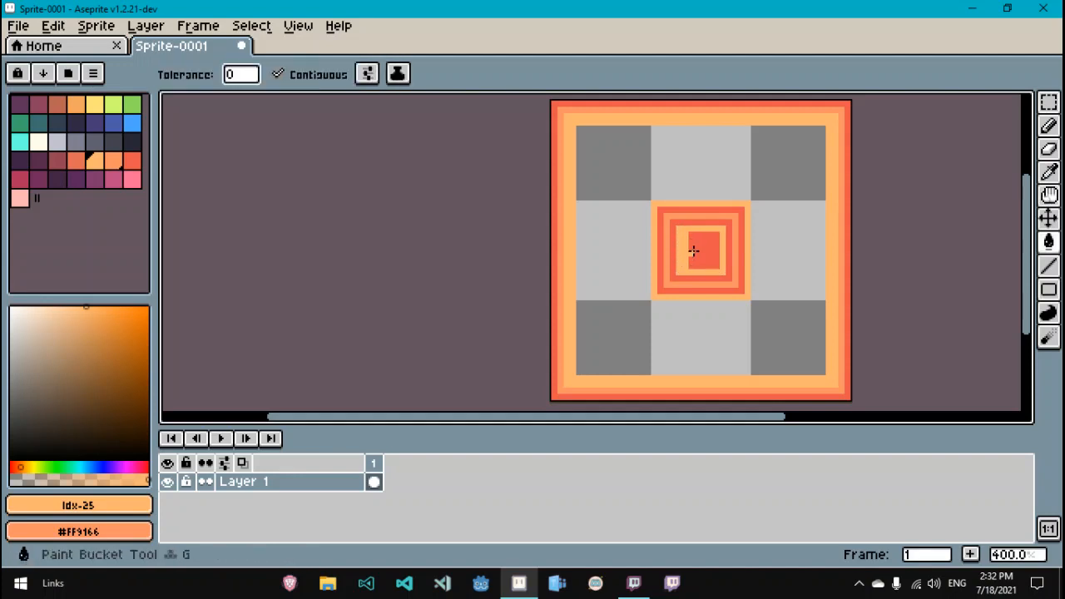
pyautogui.click(693, 250)
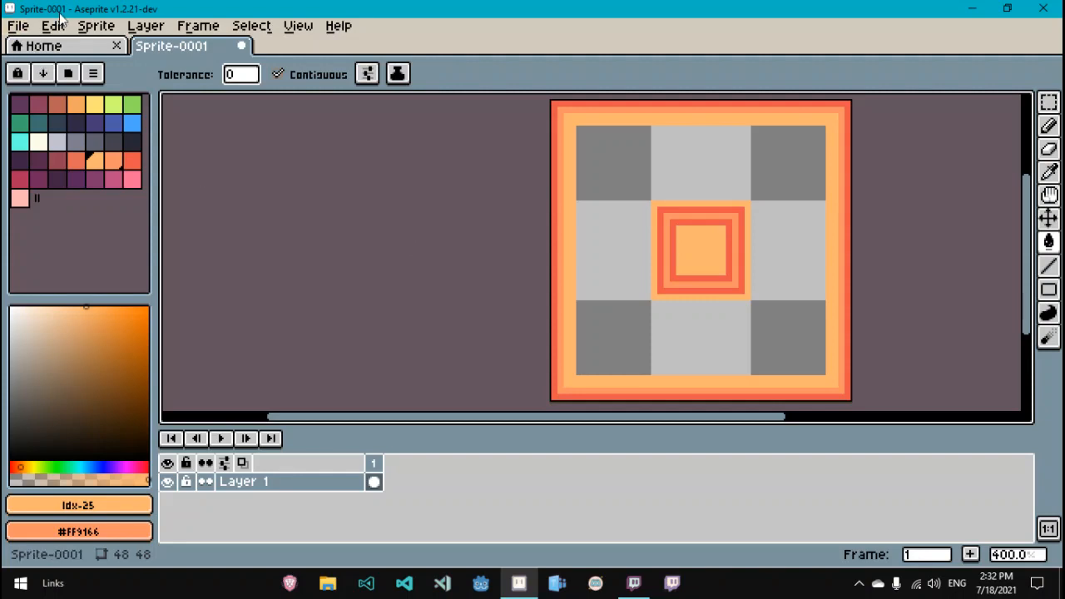
# Step: Export the sprite as Sprite-0001.png
pyautogui.click(12, 28)
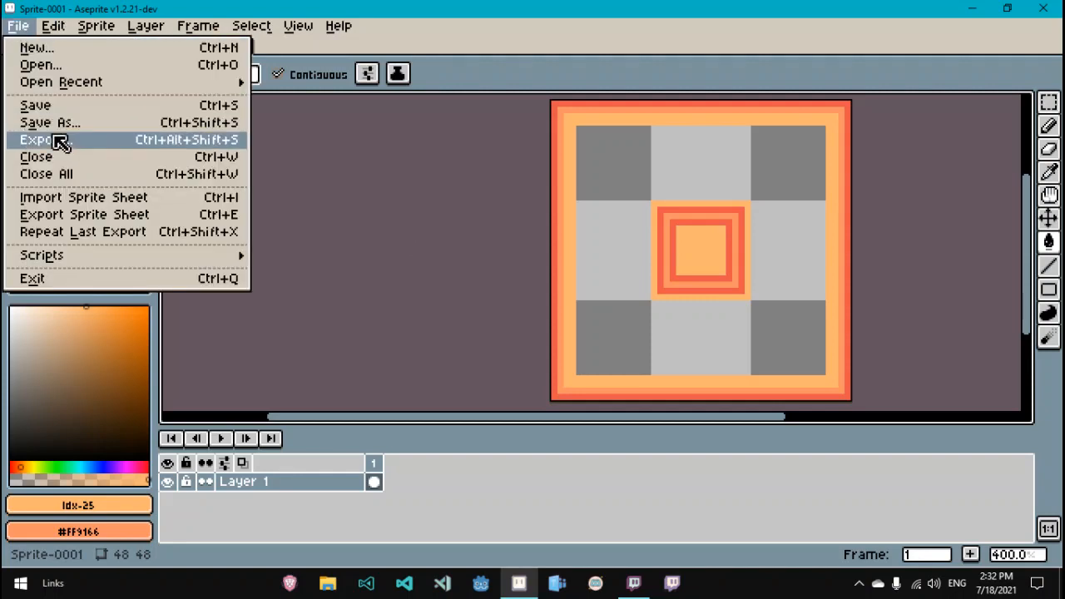
pyautogui.click(60, 142)
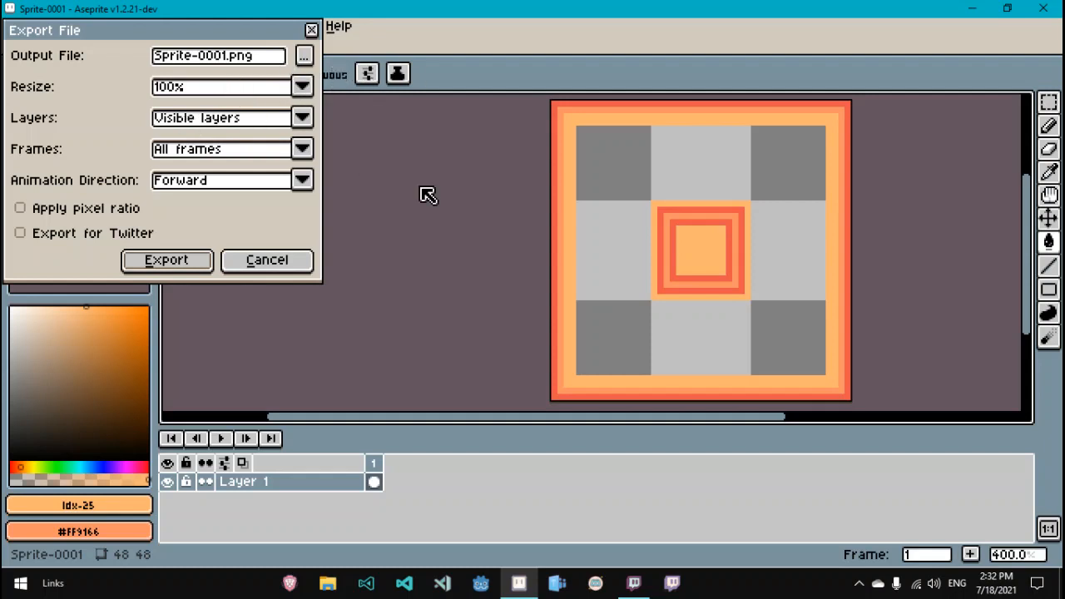
pyautogui.click(306, 58)
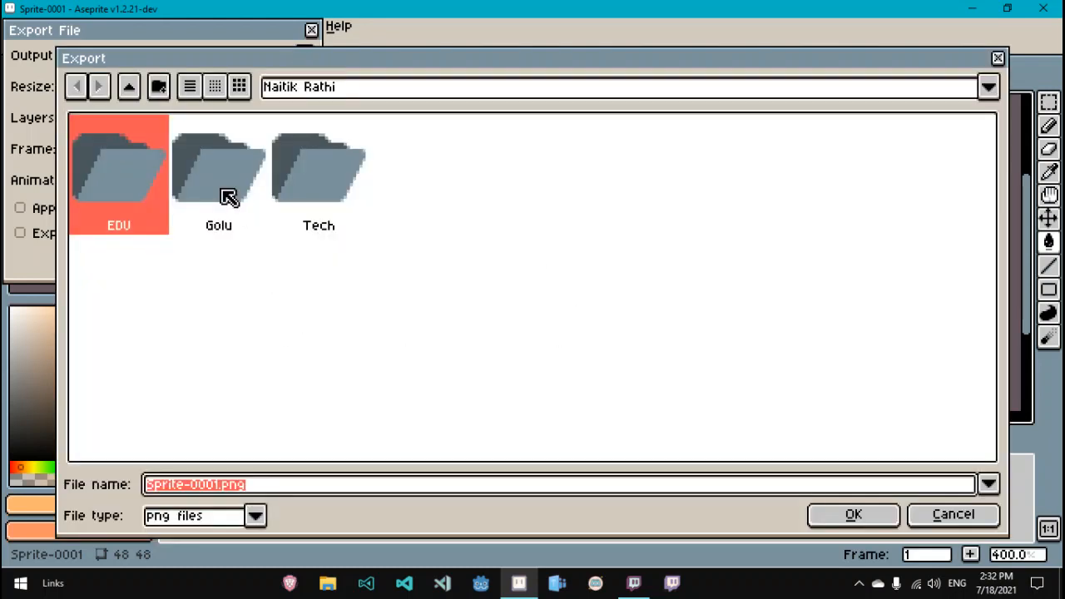
pyautogui.click(593, 364)
pyautogui.click(854, 513)
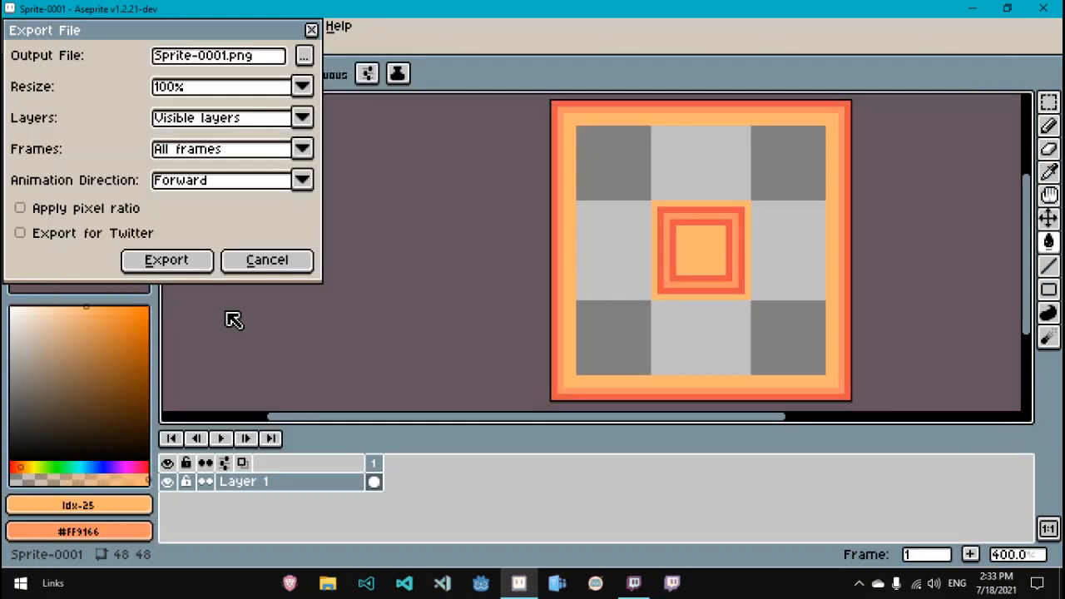
pyautogui.click(181, 261)
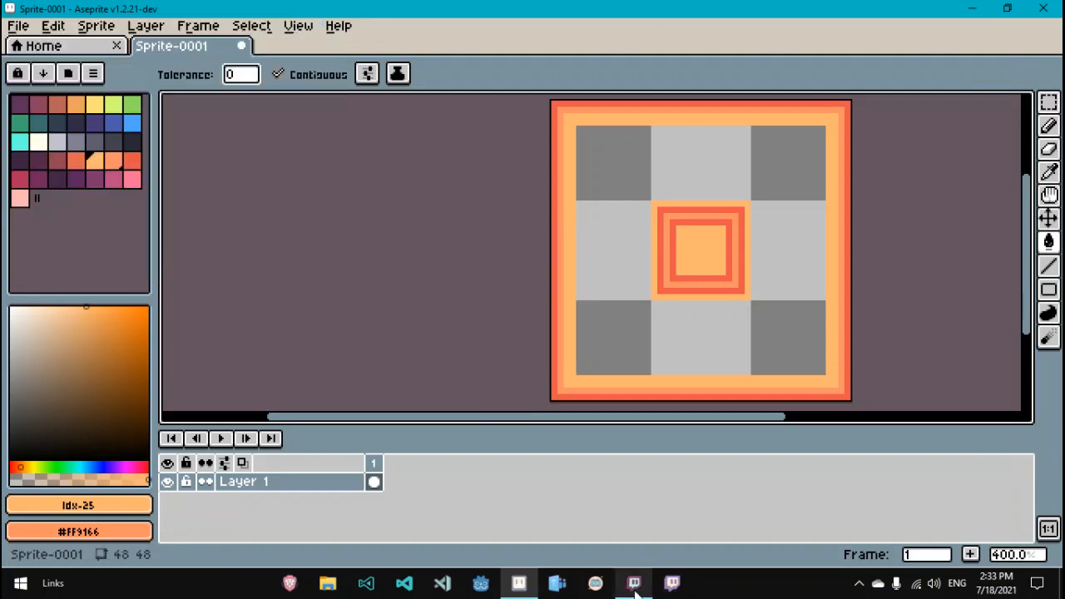
# Step: Switch to Godot and start a new project named Tilemap Tutorial
pyautogui.click(973, 8)
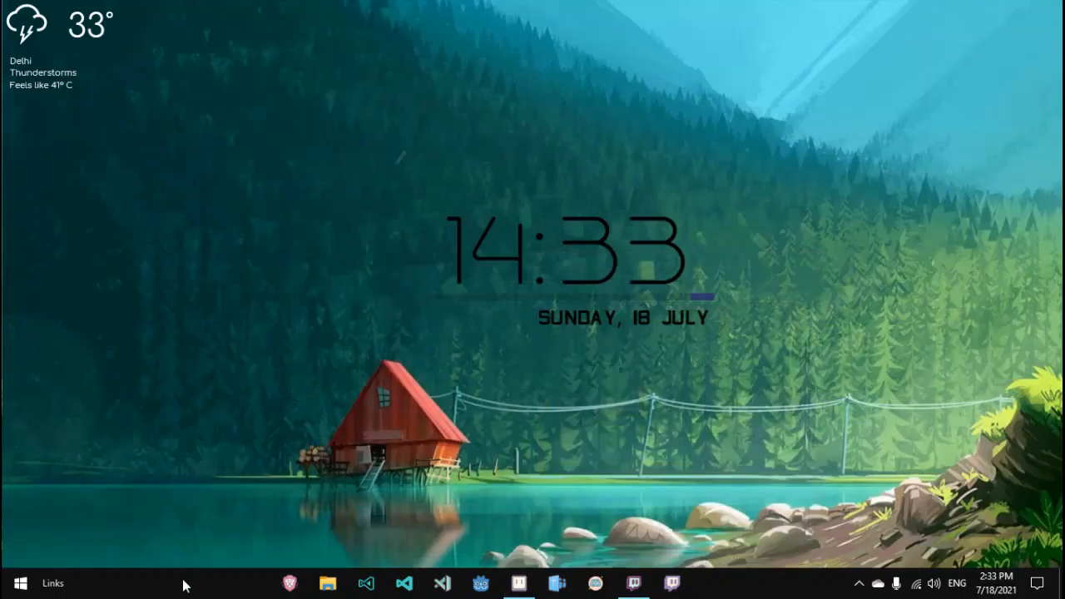
pyautogui.click(485, 589)
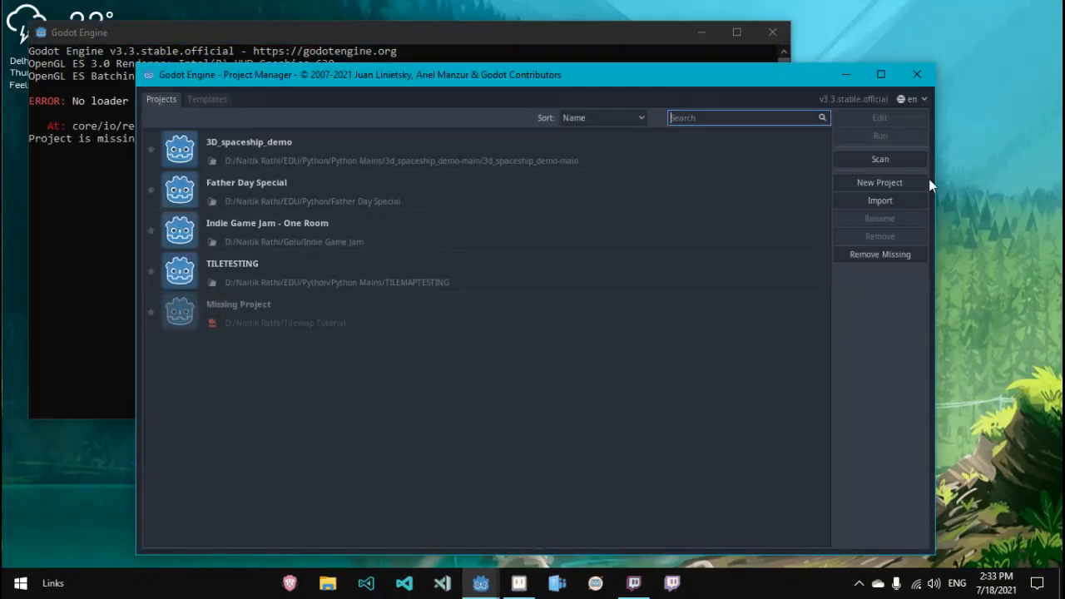
pyautogui.click(889, 183)
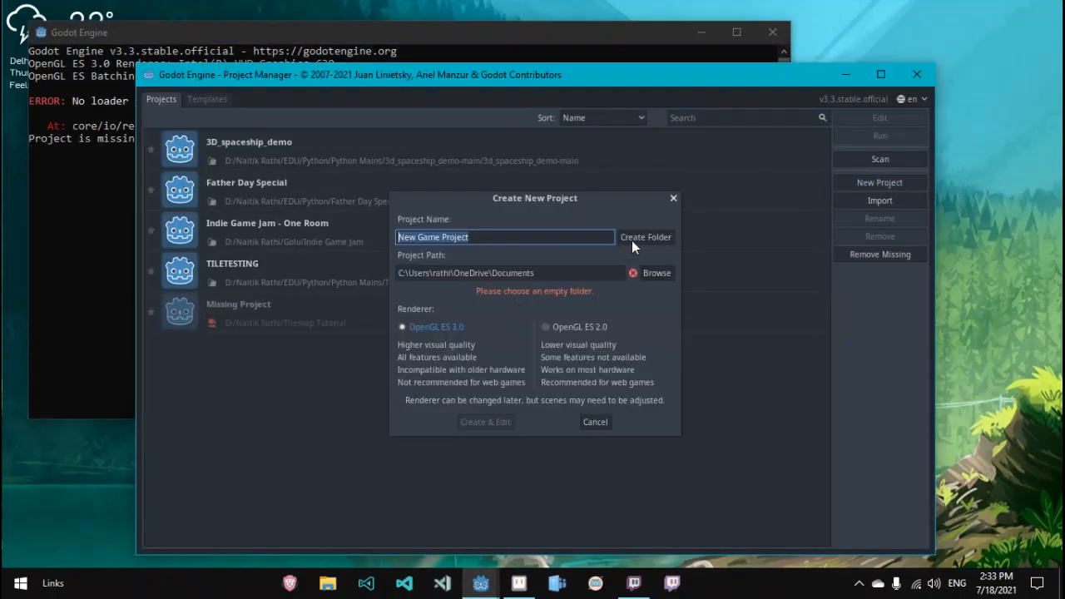
pyautogui.press('BackSpace')
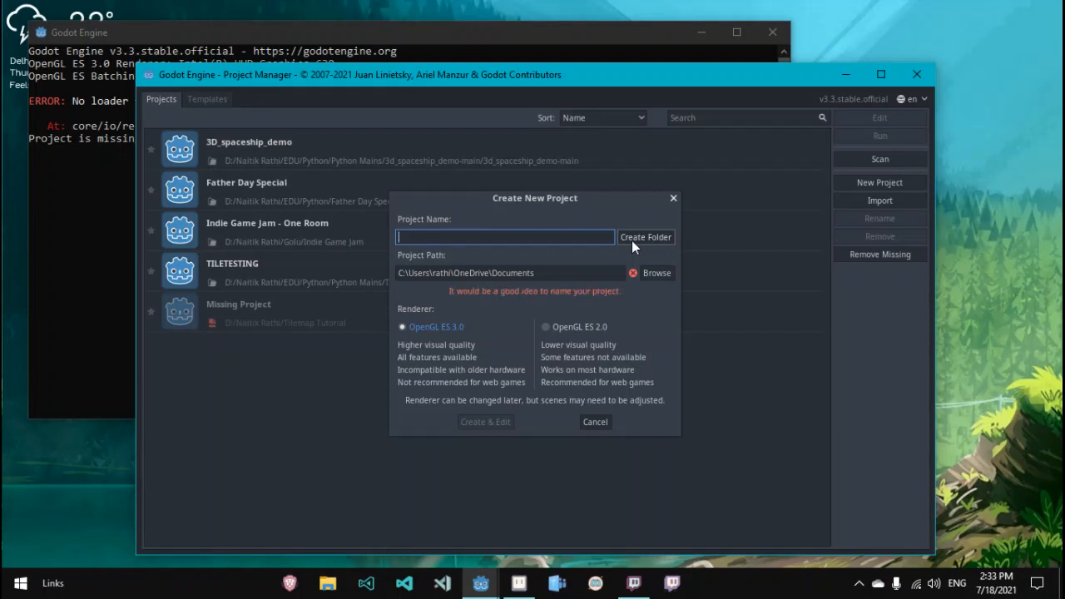
pyautogui.write('Tilemap Tutorial')
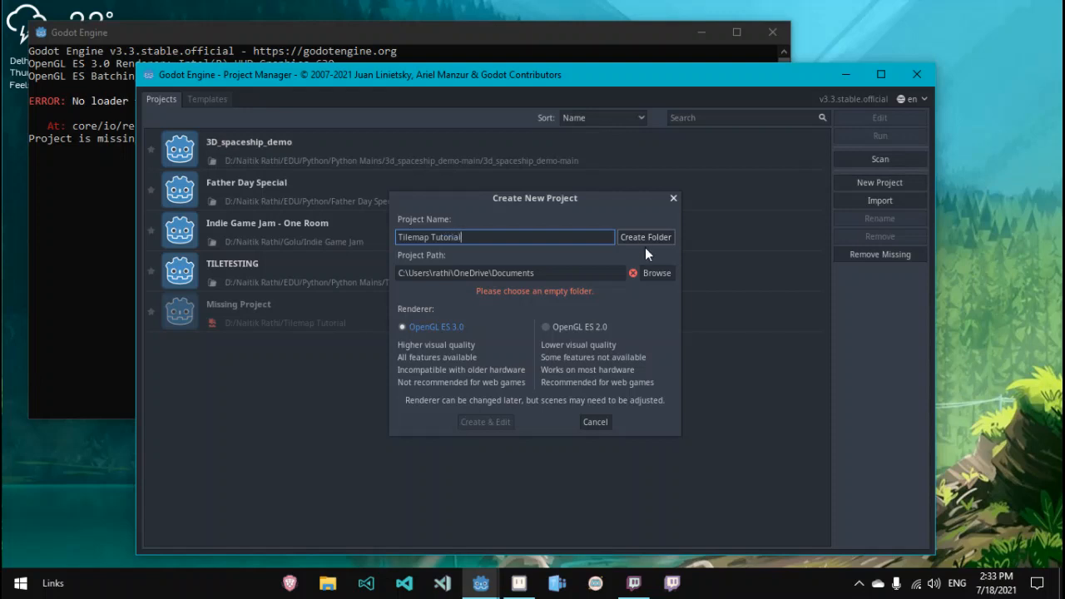
# Step: Set the project path to a new folder NewTilemap inside D:/Naitik Rathi and create the project
pyautogui.click(656, 274)
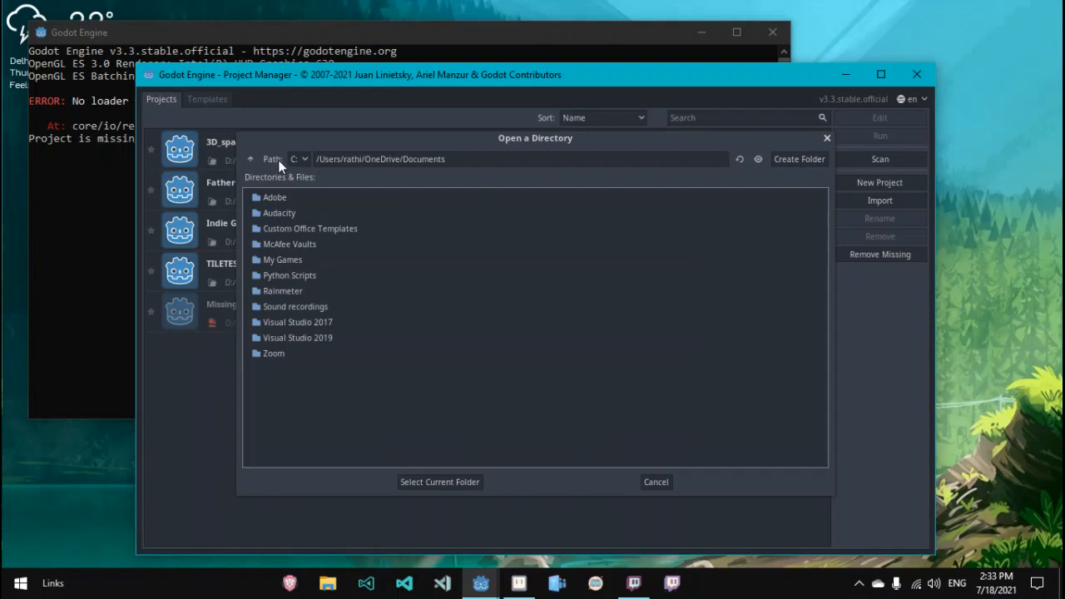
pyautogui.click(299, 159)
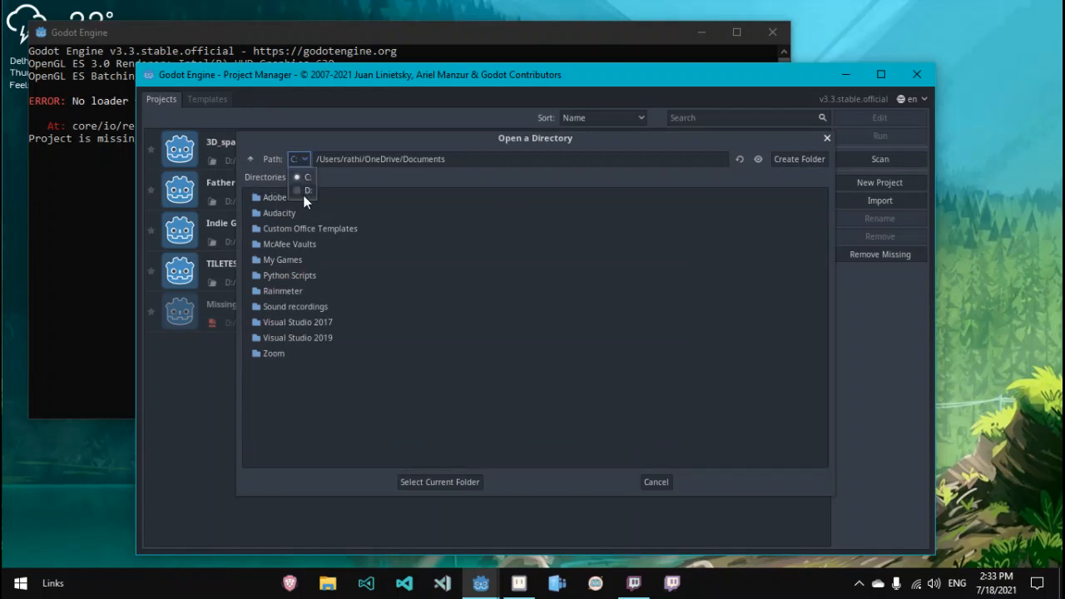
pyautogui.click(303, 193)
pyautogui.doubleClick(283, 369)
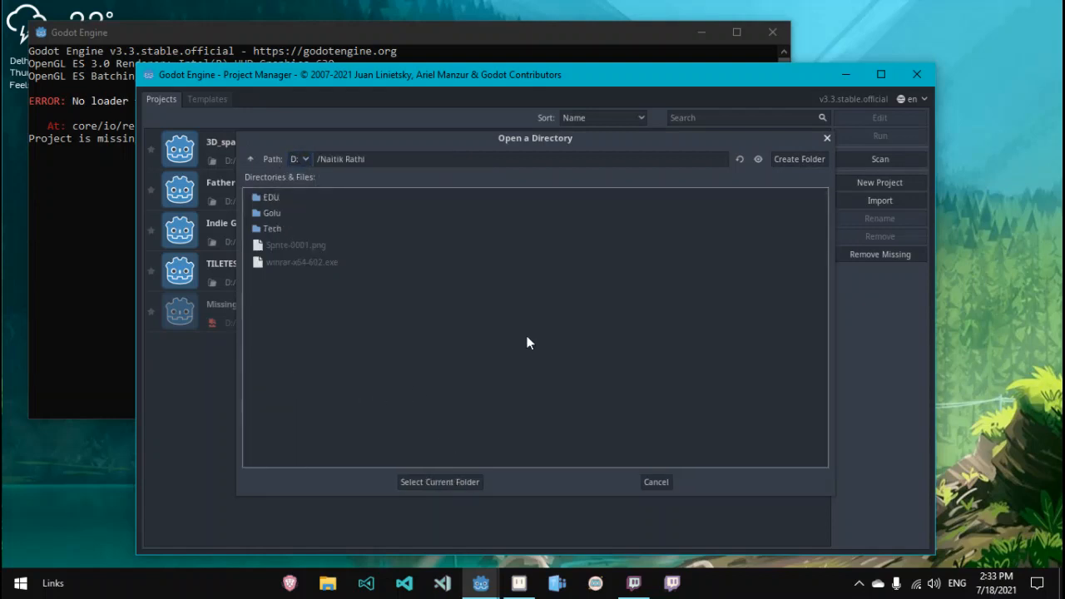
pyautogui.click(787, 162)
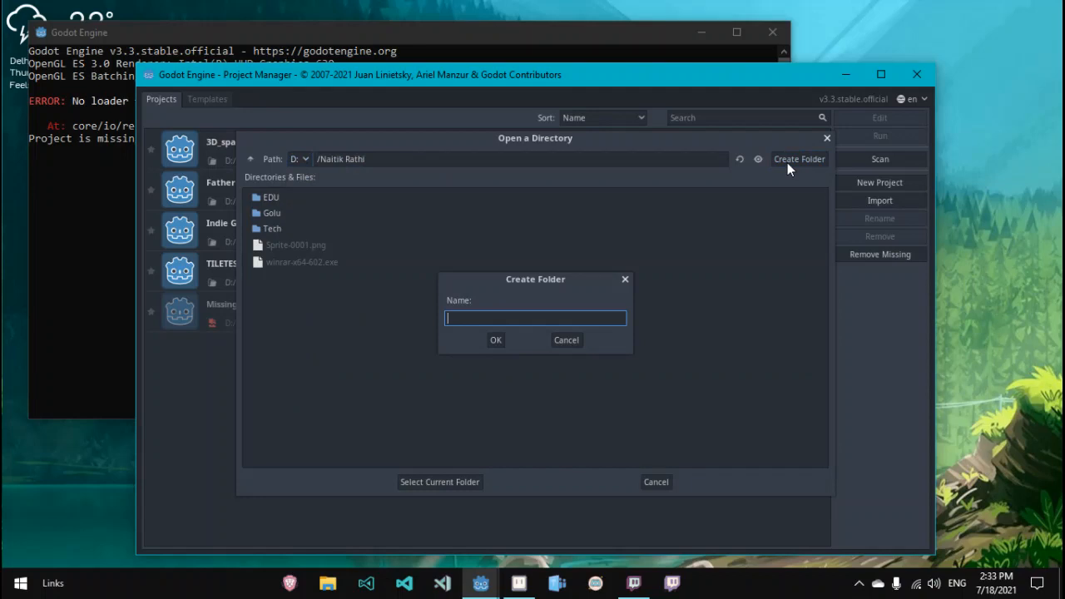
pyautogui.write('NewTilemap')
pyautogui.click(497, 340)
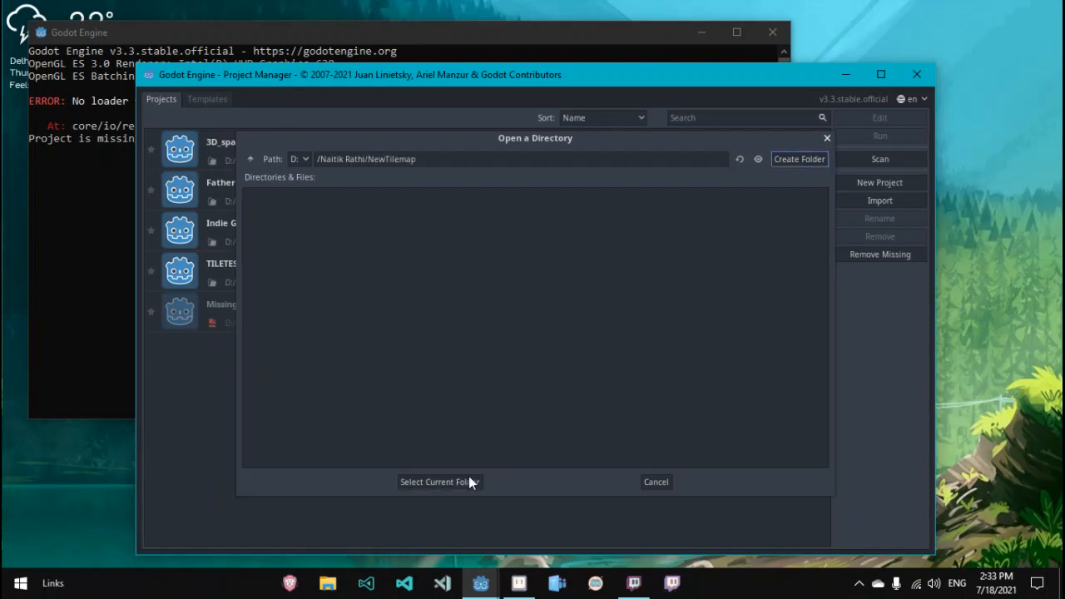
pyautogui.click(467, 481)
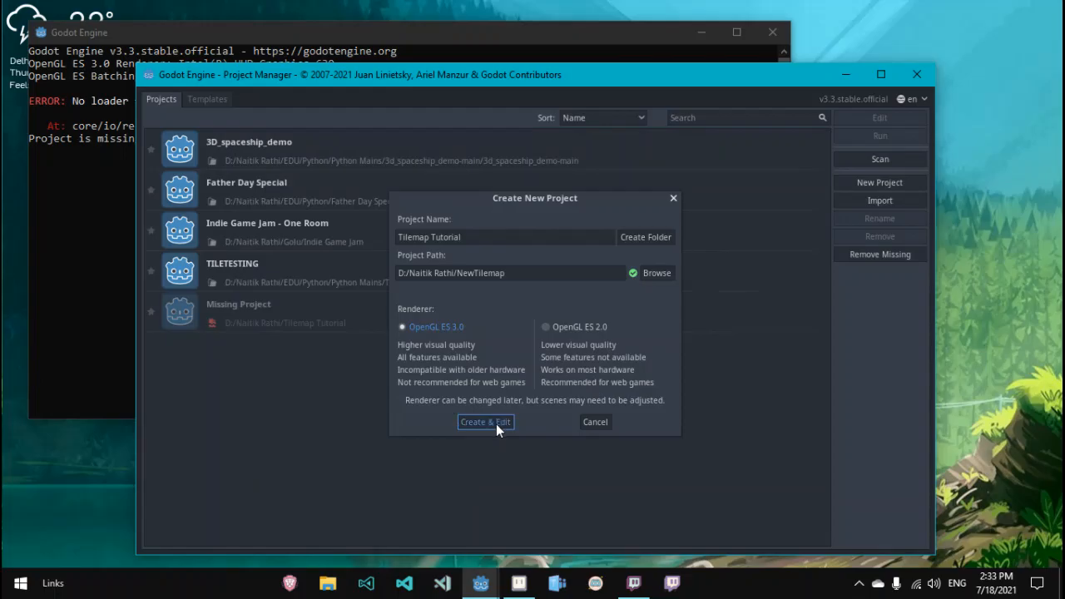
pyautogui.click(496, 423)
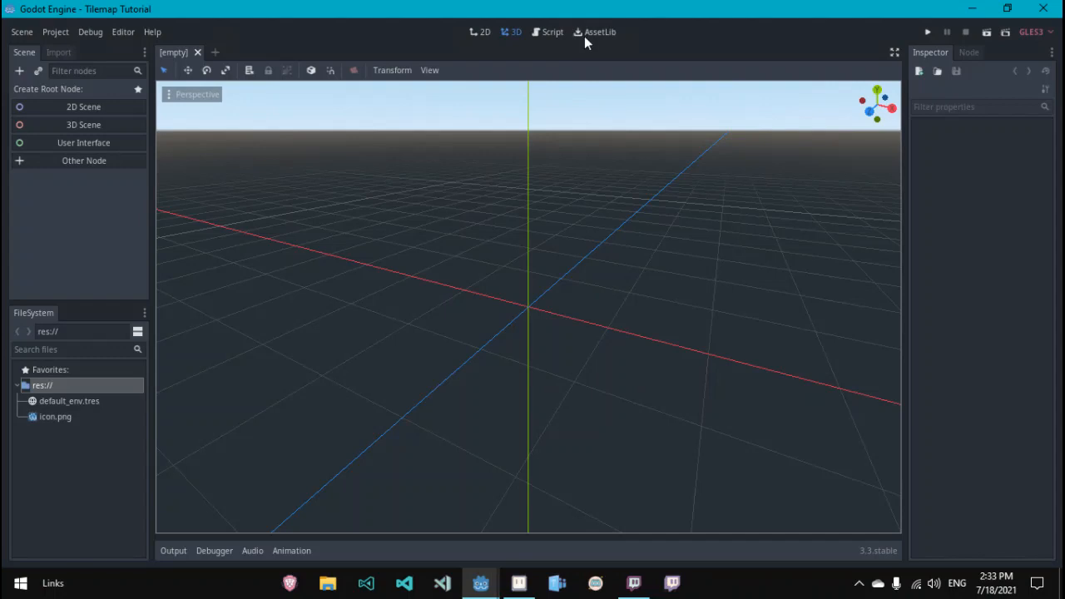
# Step: Search the Asset Library for tiled and install the Tiled Map Importer for Godot 3 add-on
pyautogui.click(585, 36)
pyautogui.click(195, 72)
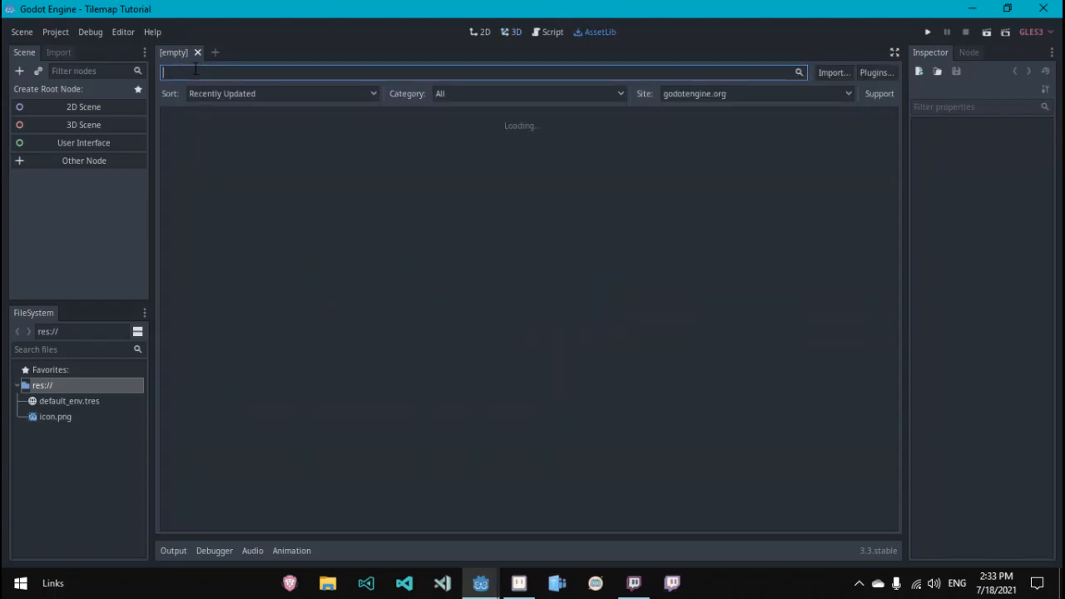
pyautogui.write('tile')
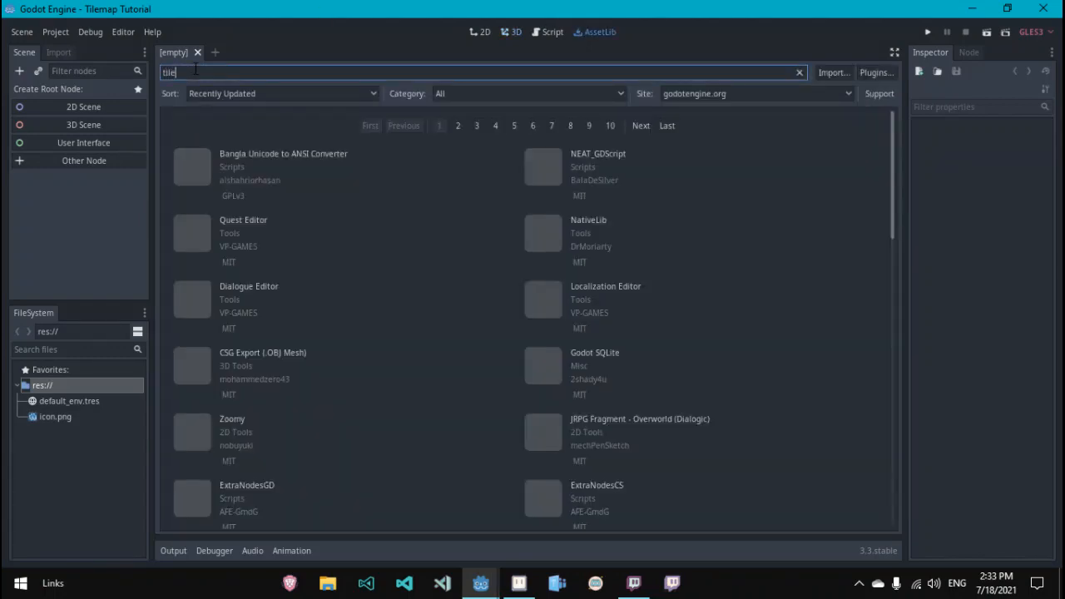
pyautogui.write('d')
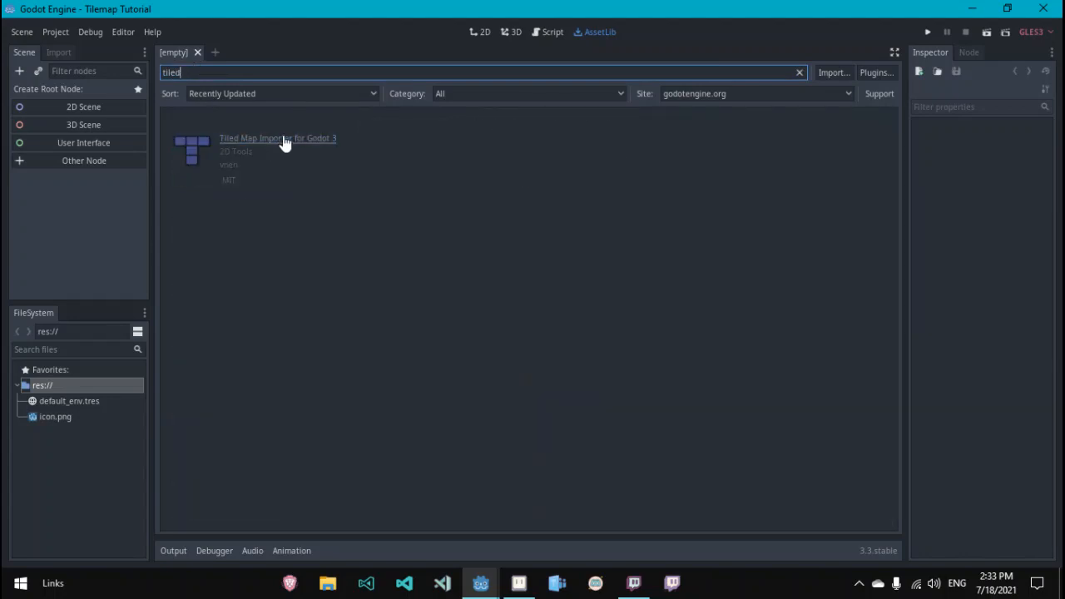
pyautogui.click(283, 139)
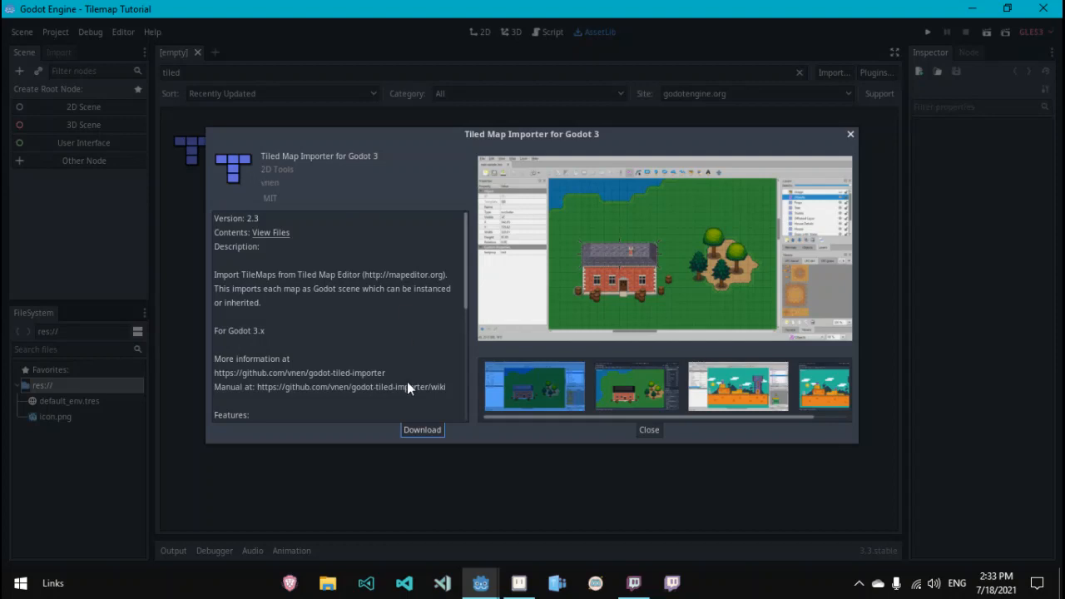
pyautogui.click(420, 429)
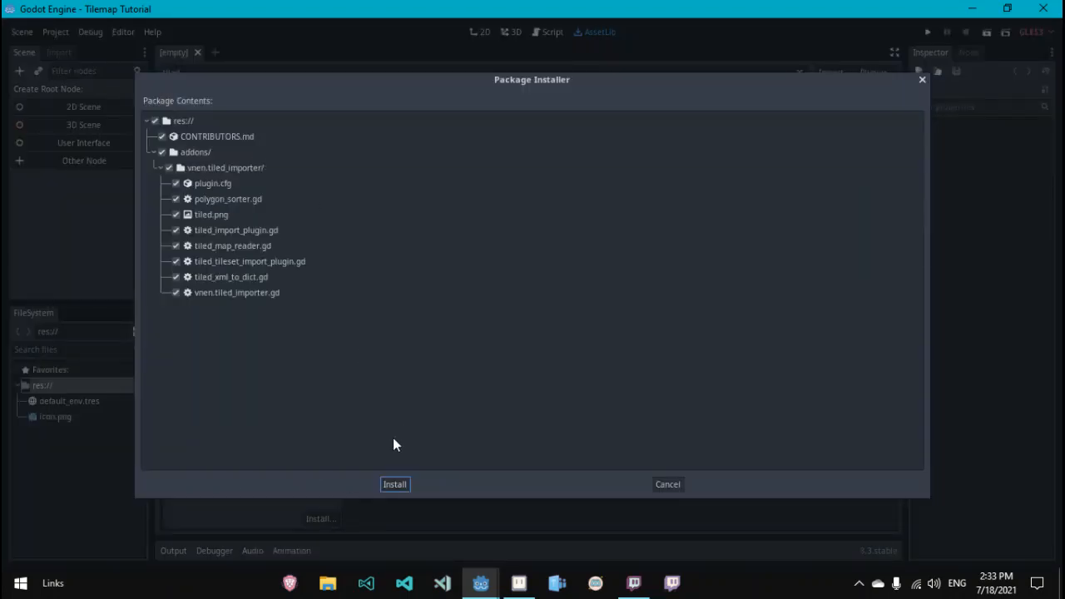
pyautogui.click(393, 485)
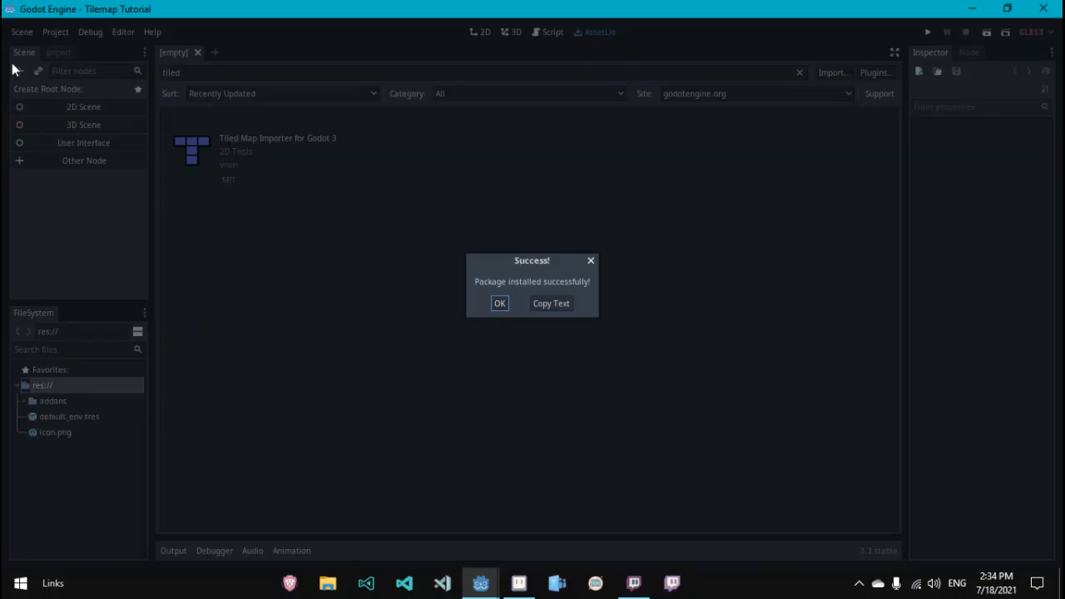
pyautogui.click(501, 304)
# Step: Enable the Tiled Map Importer plugin in the project settings
pyautogui.click(59, 37)
pyautogui.click(84, 52)
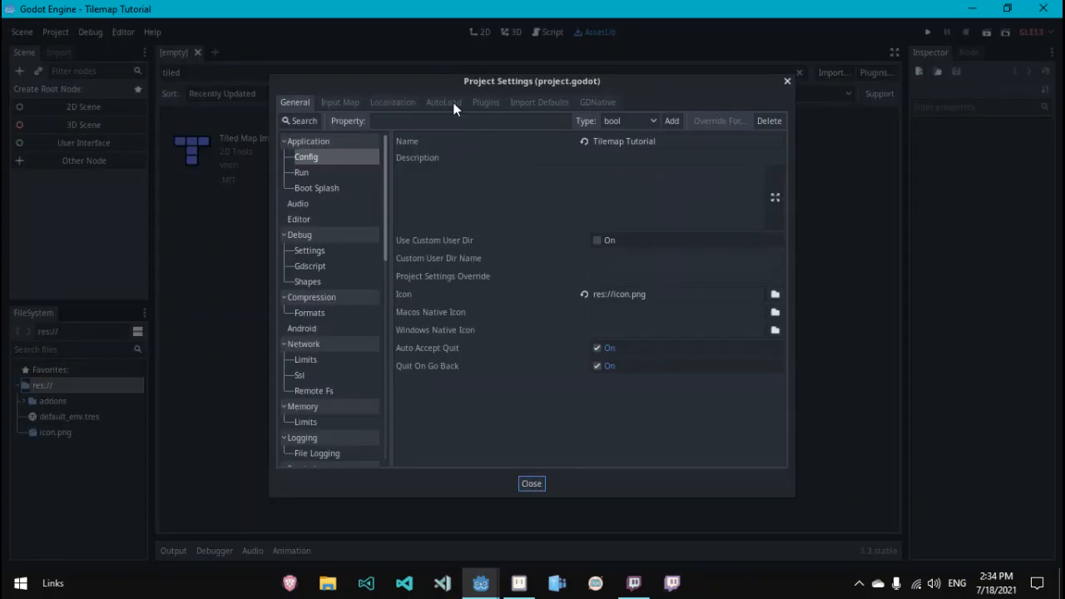
pyautogui.click(486, 102)
pyautogui.click(738, 158)
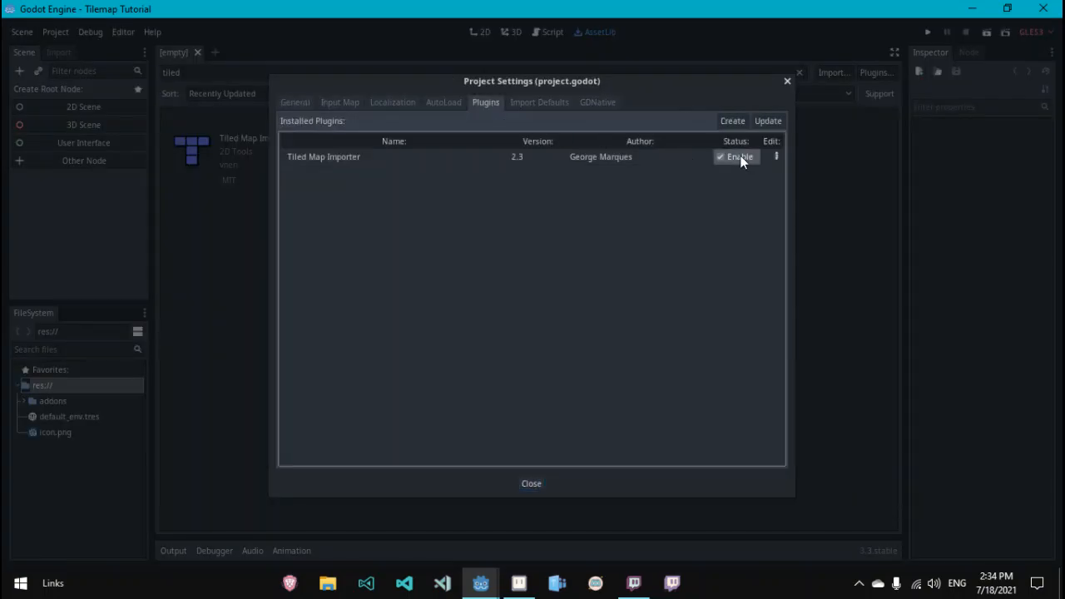
pyautogui.click(537, 484)
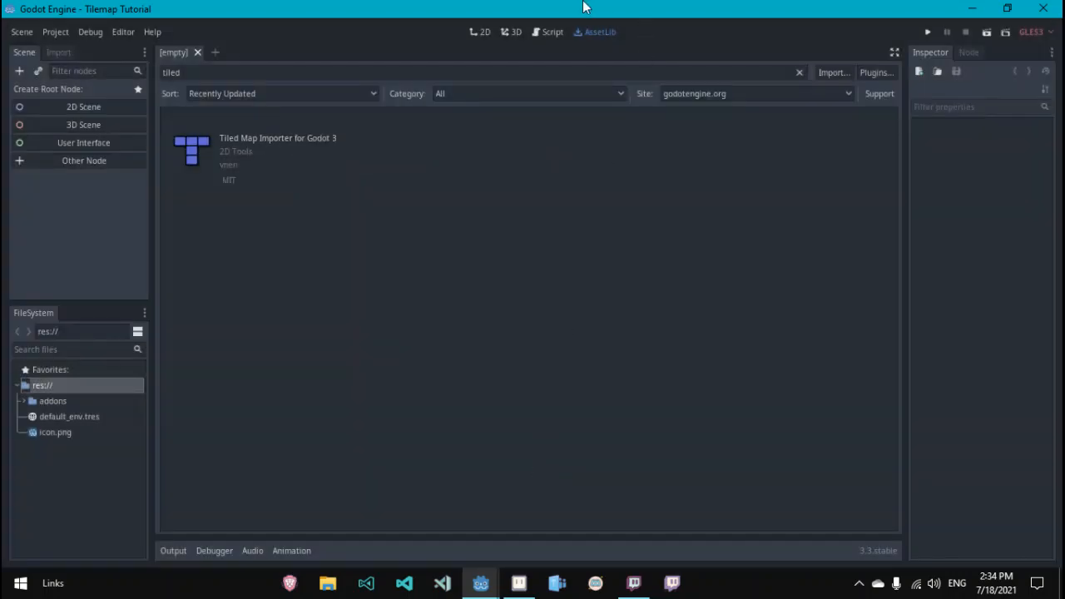
# Step: Create a plain Node as the root of a new 2D scene and save it as Scene.tscn
pyautogui.click(481, 32)
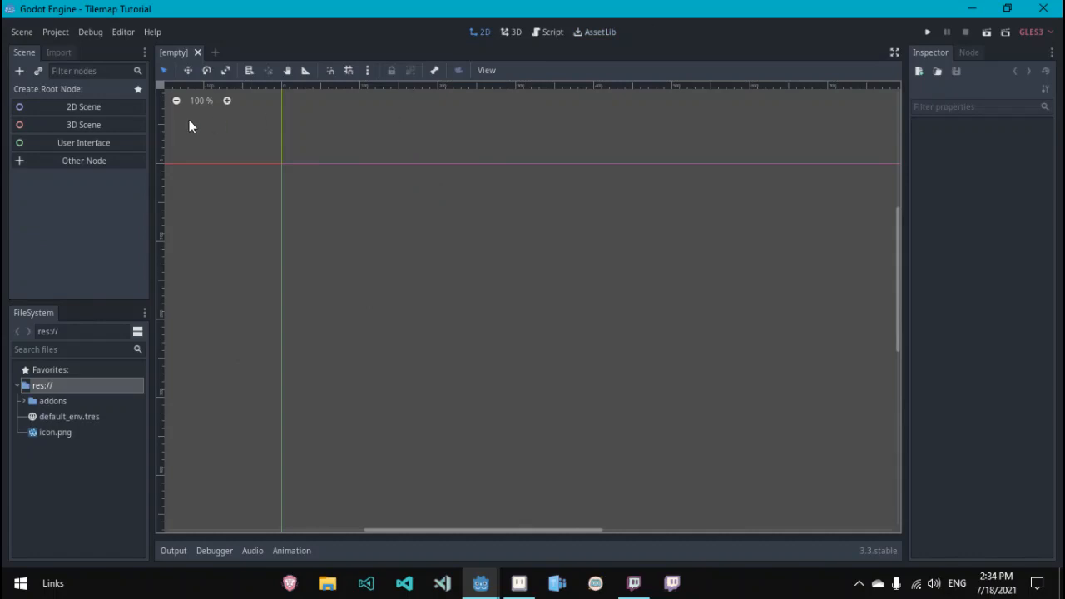
pyautogui.click(100, 161)
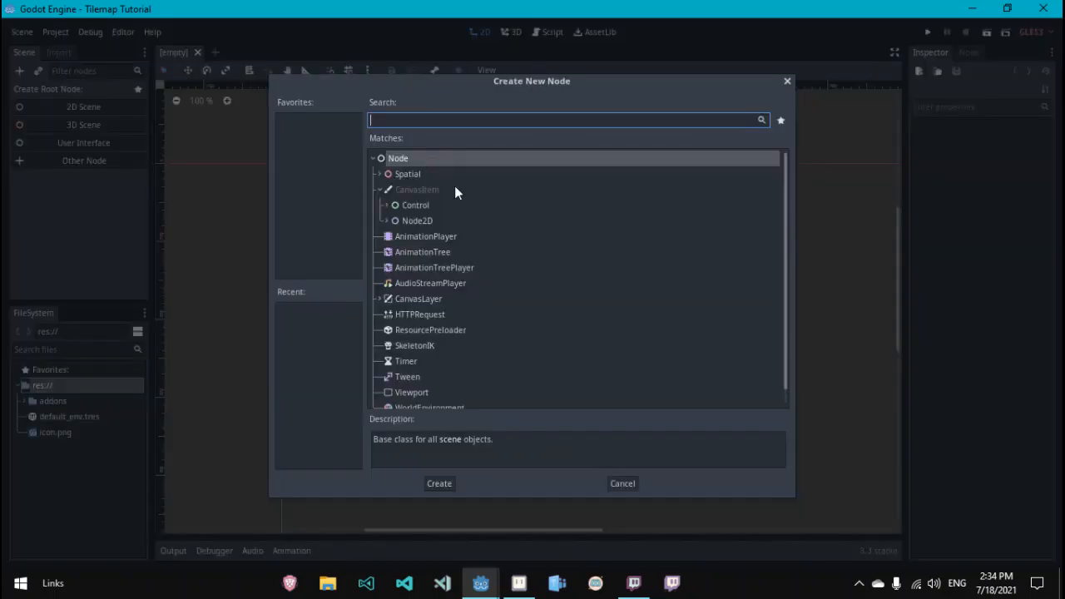
pyautogui.click(439, 483)
pyautogui.hotkey('ctrl', 's')
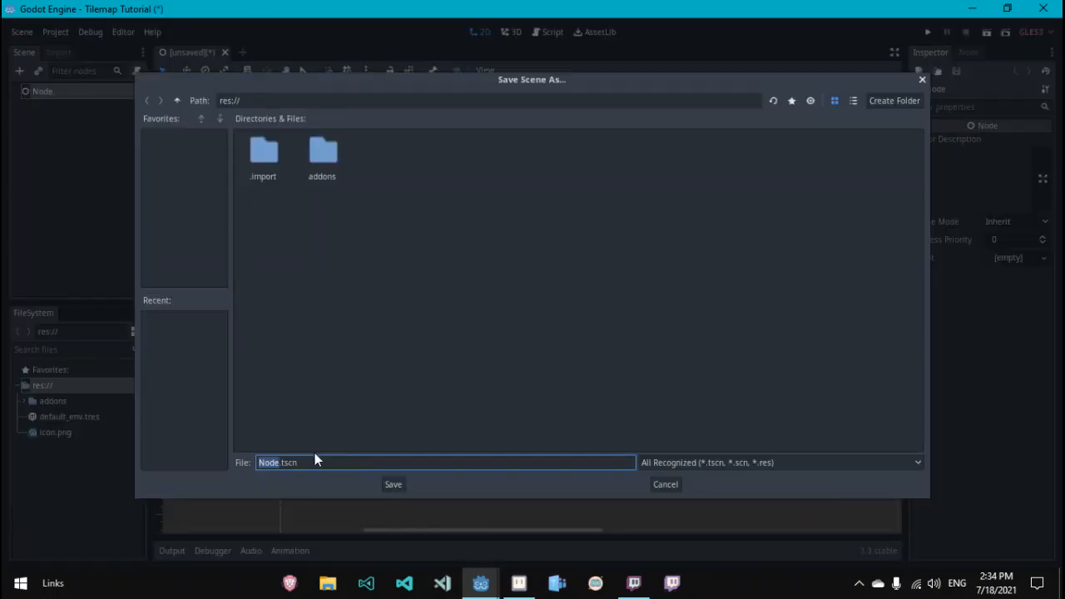
pyautogui.write('Scene')
pyautogui.click(394, 486)
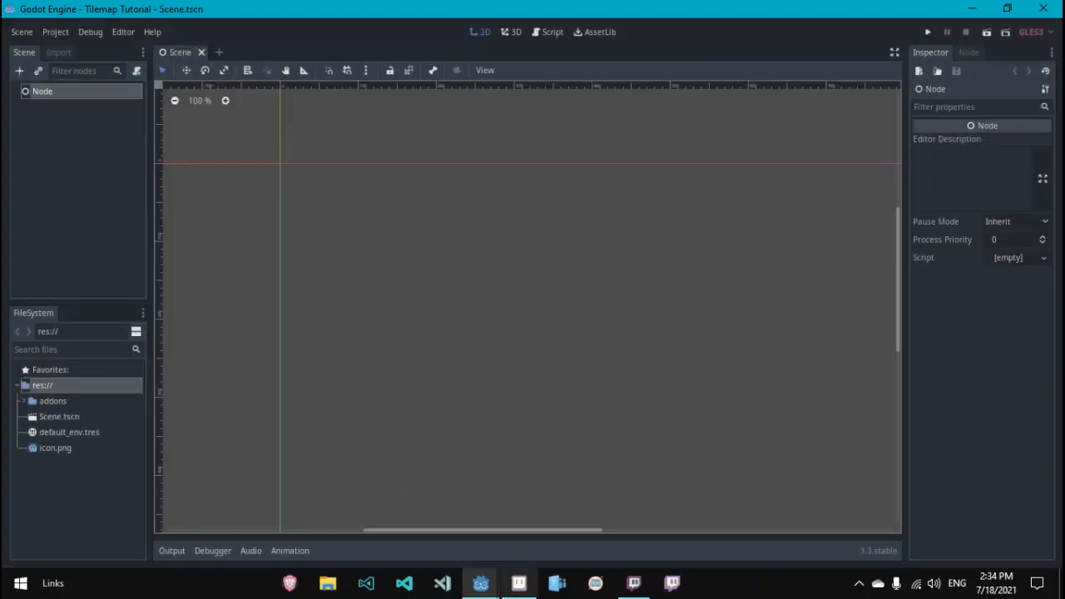
# Step: Launch the Tiled app from the Start menu search
pyautogui.click(31, 581)
pyautogui.write('t')
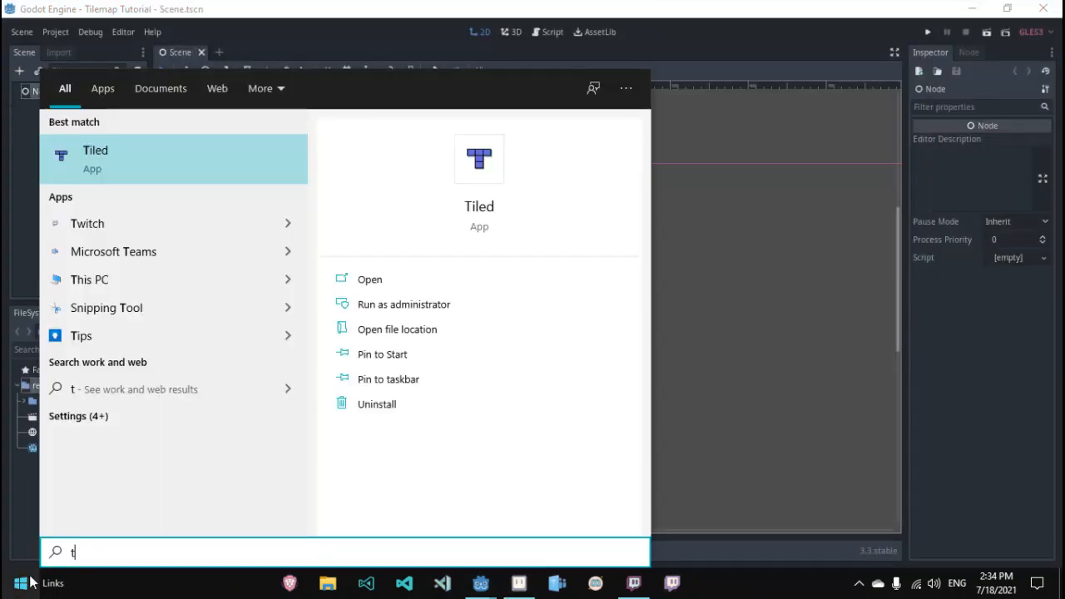
pyautogui.write('il')
pyautogui.click(160, 161)
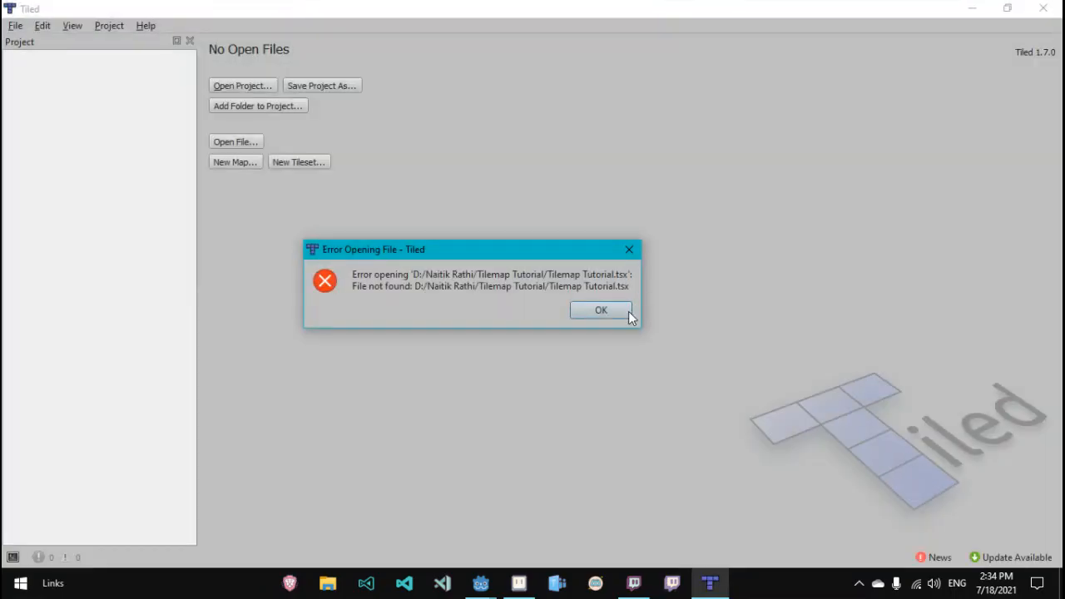
pyautogui.click(620, 310)
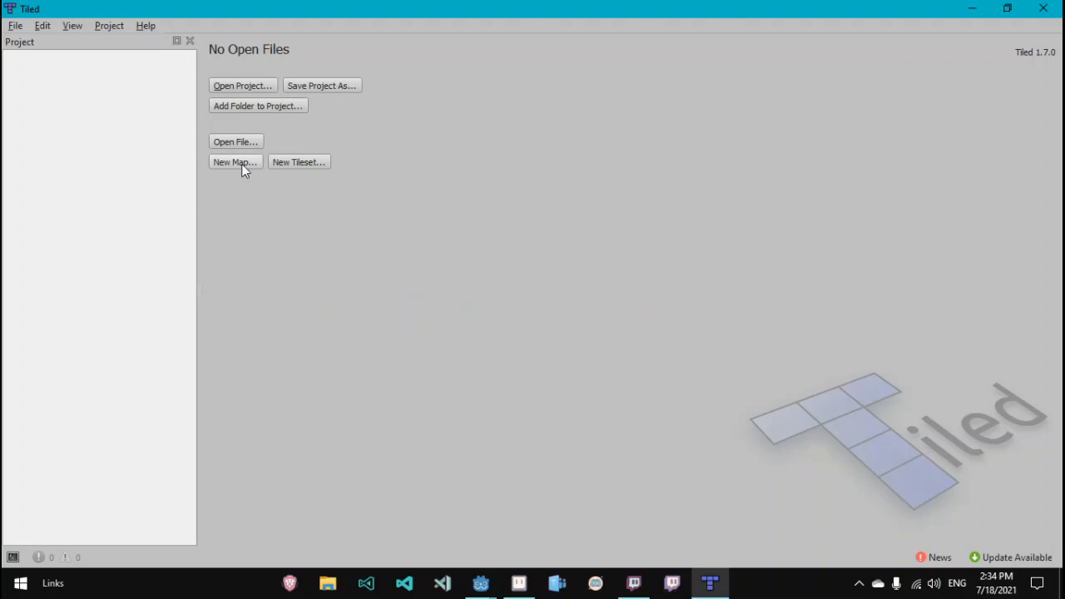
# Step: Create a new tileset named Tilemap from Sprite-0001.png with 16 px tiles and save it in the NewTilemap folder
pyautogui.click(295, 163)
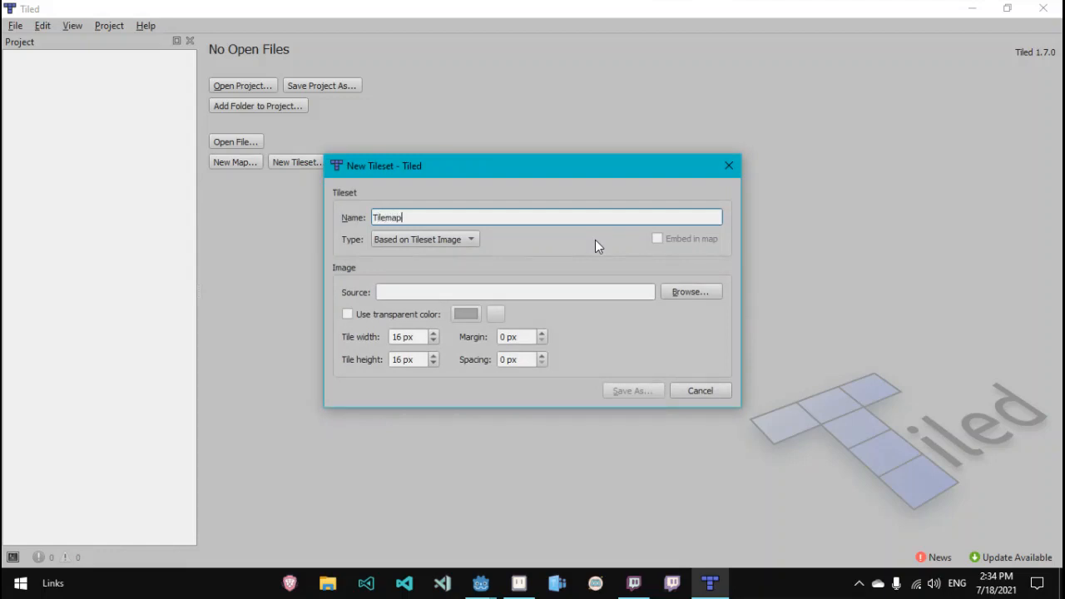
pyautogui.click(684, 293)
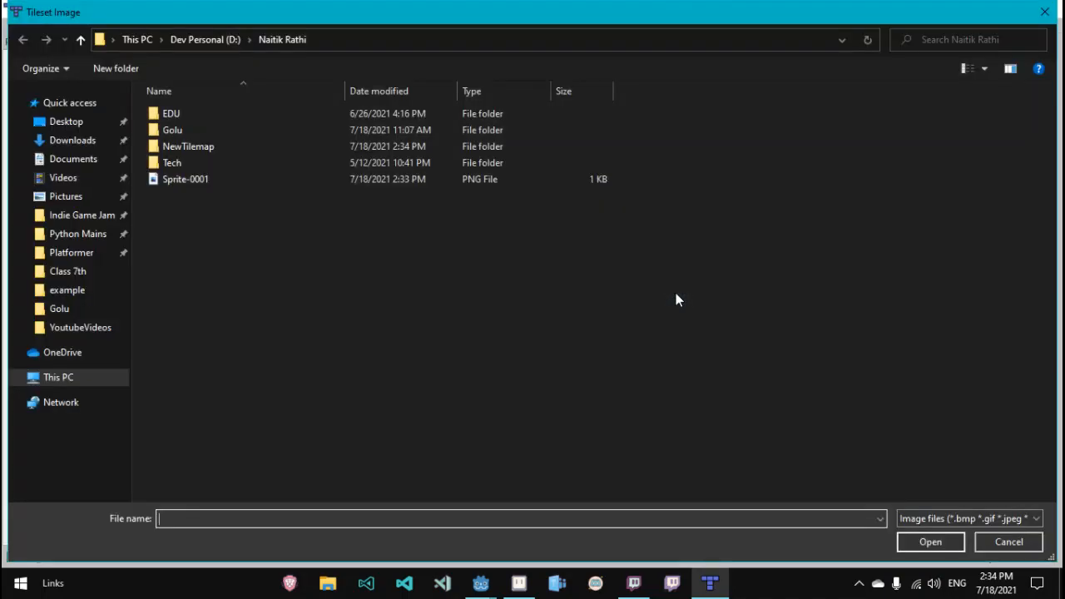
pyautogui.doubleClick(301, 179)
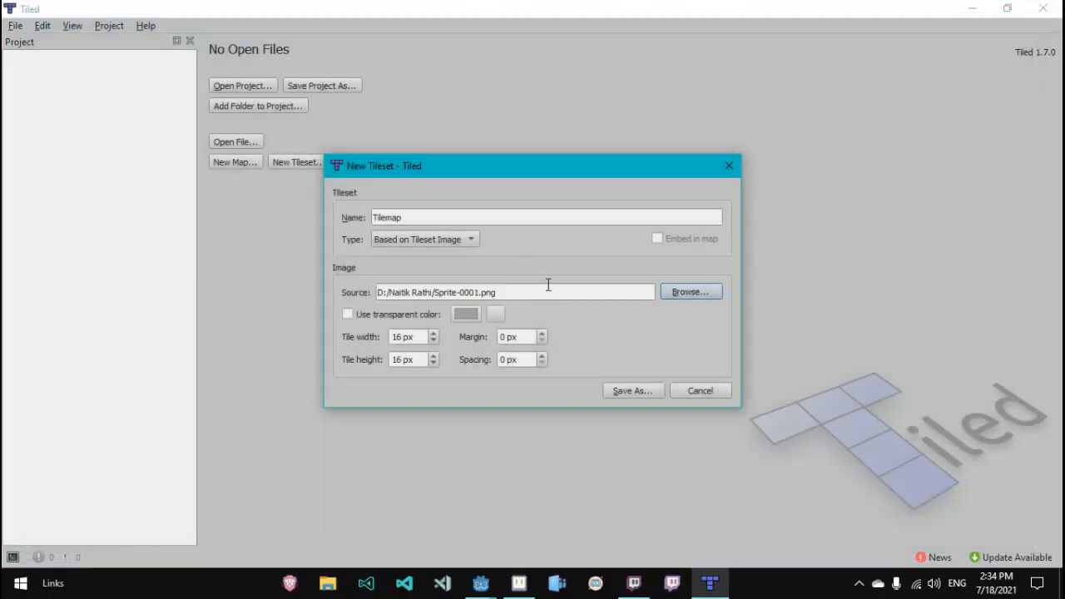
pyautogui.click(629, 390)
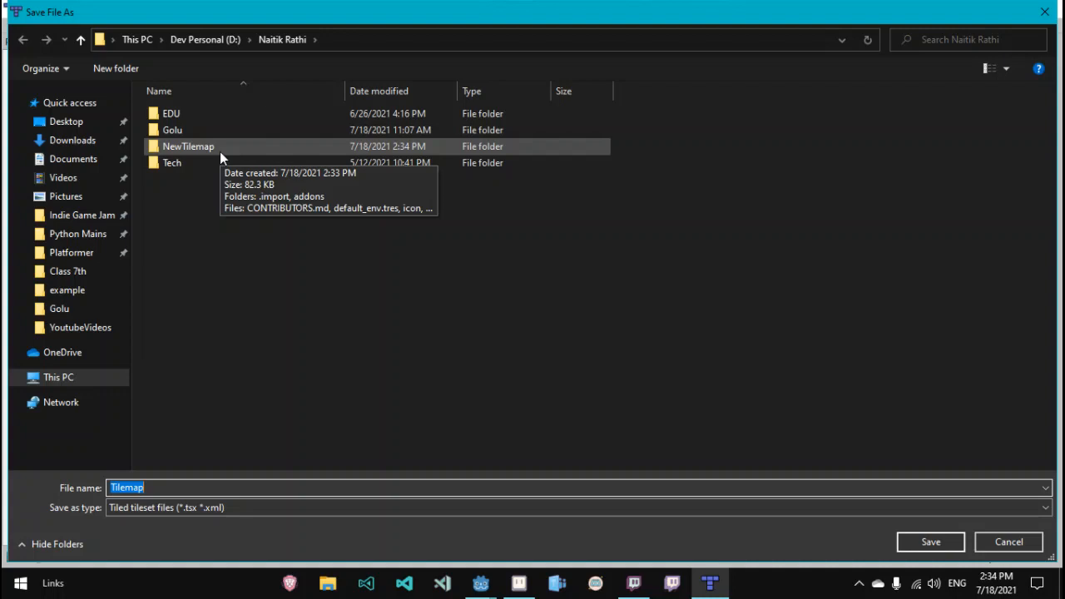
pyautogui.doubleClick(220, 151)
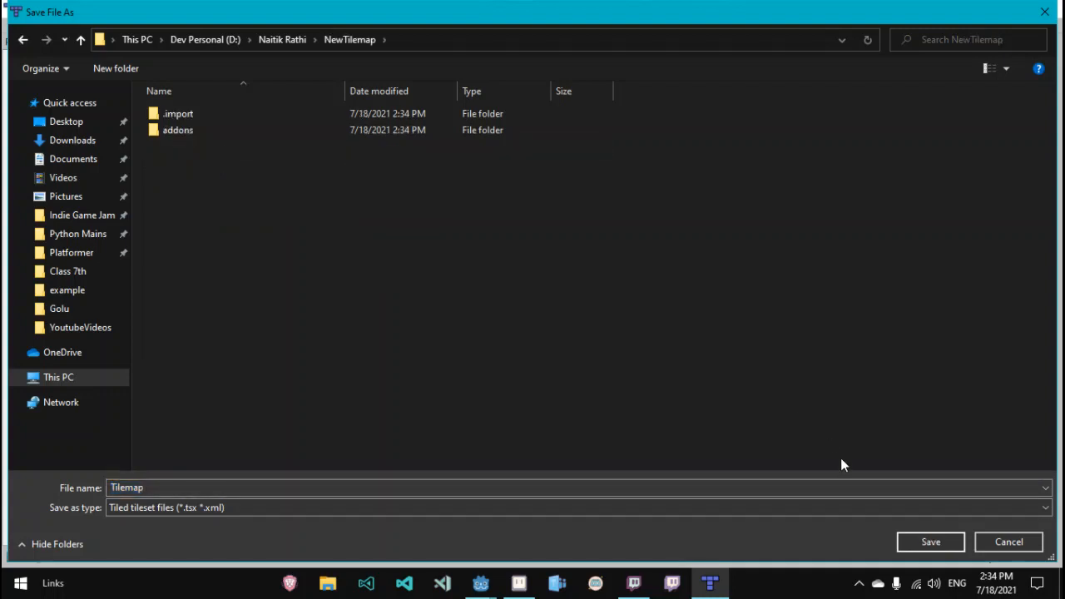
pyautogui.click(923, 542)
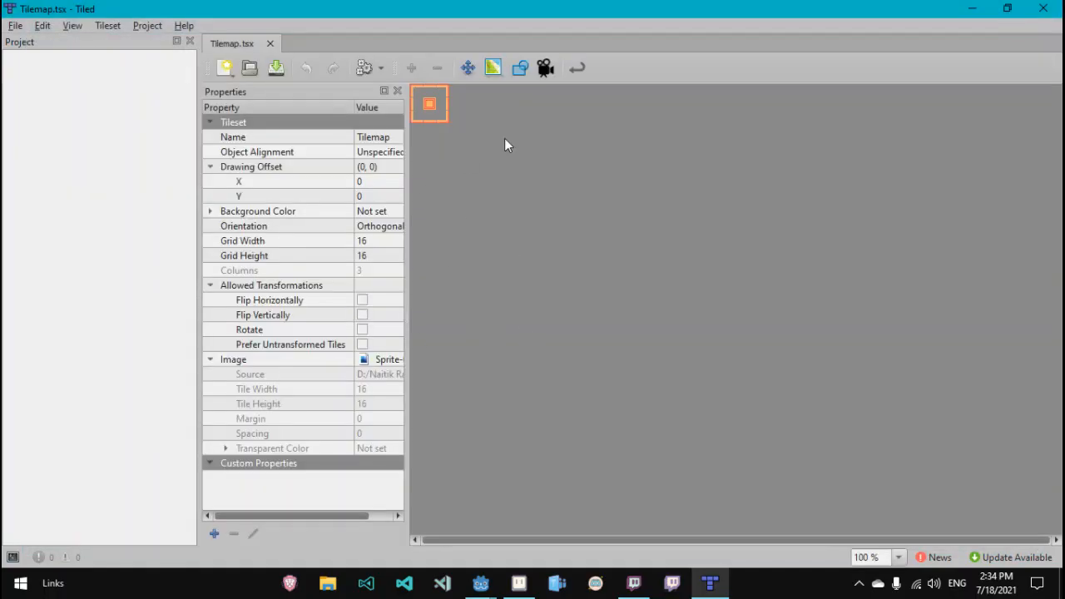
# Step: Zoom into the tileset and select individual tiles to inspect their properties
pyautogui.keyDown('ctrl'); pyautogui.scroll(7, 504, 145); pyautogui.keyUp('ctrl')
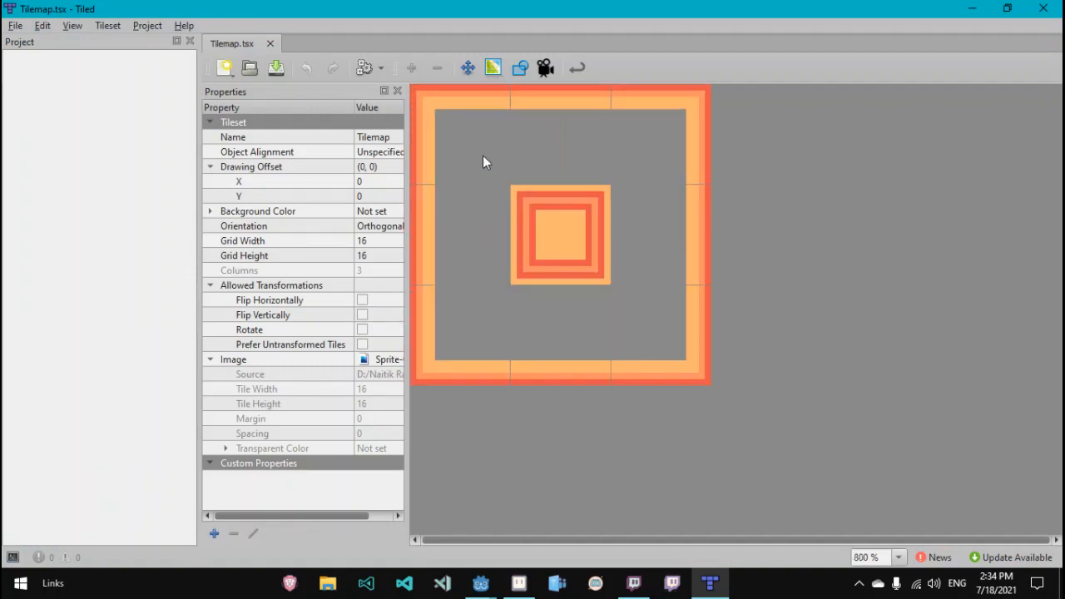
pyautogui.click(486, 155)
pyautogui.click(530, 158)
pyautogui.click(571, 242)
pyautogui.click(671, 148)
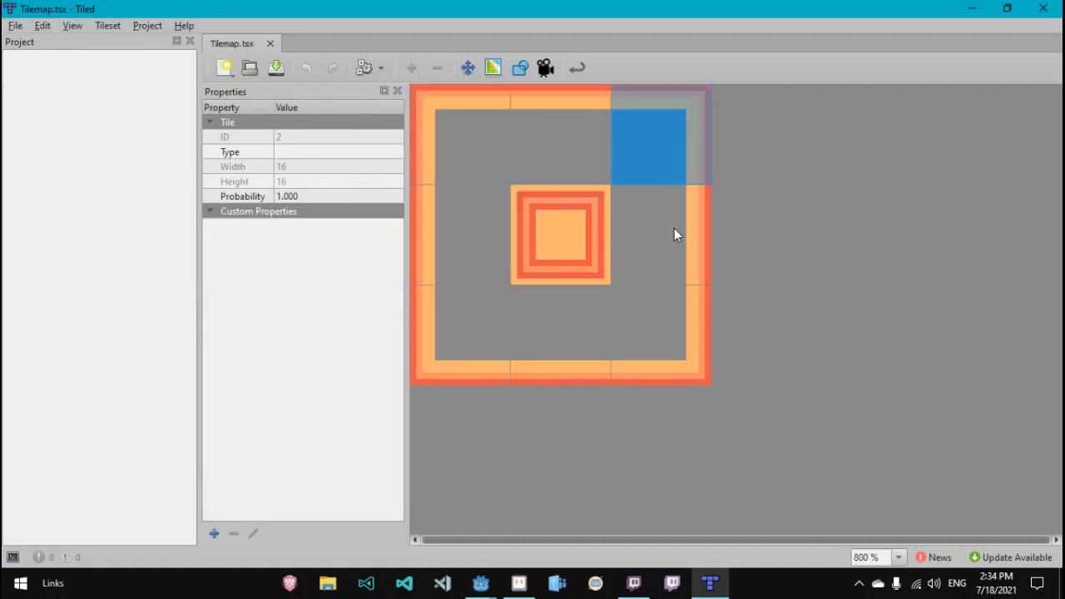
pyautogui.click(674, 235)
pyautogui.click(657, 333)
pyautogui.click(563, 336)
pyautogui.click(452, 313)
pyautogui.click(465, 243)
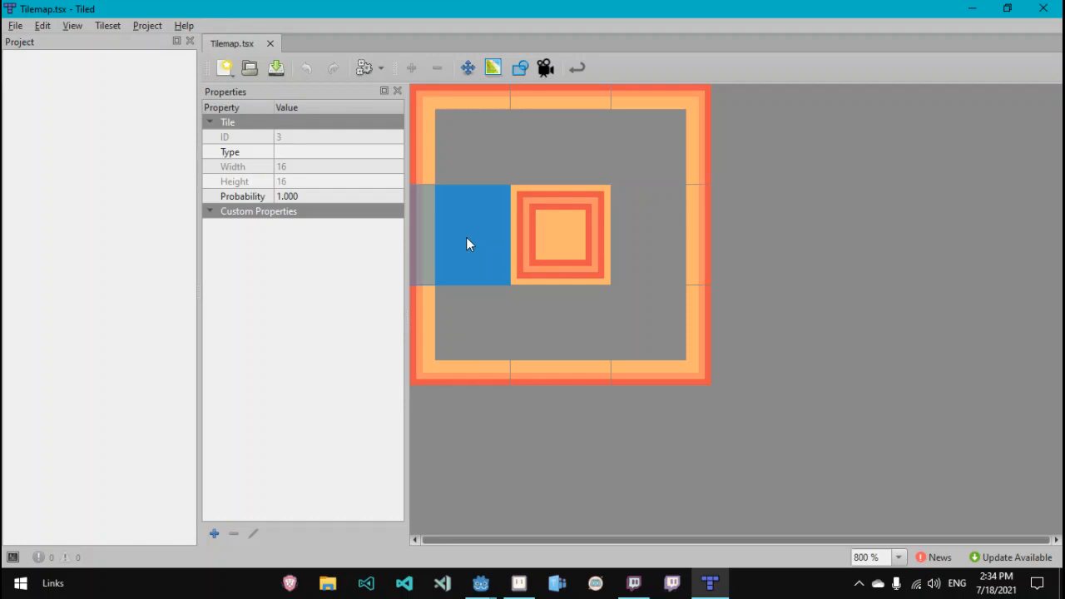
pyautogui.click(524, 135)
pyautogui.click(617, 177)
pyautogui.click(624, 208)
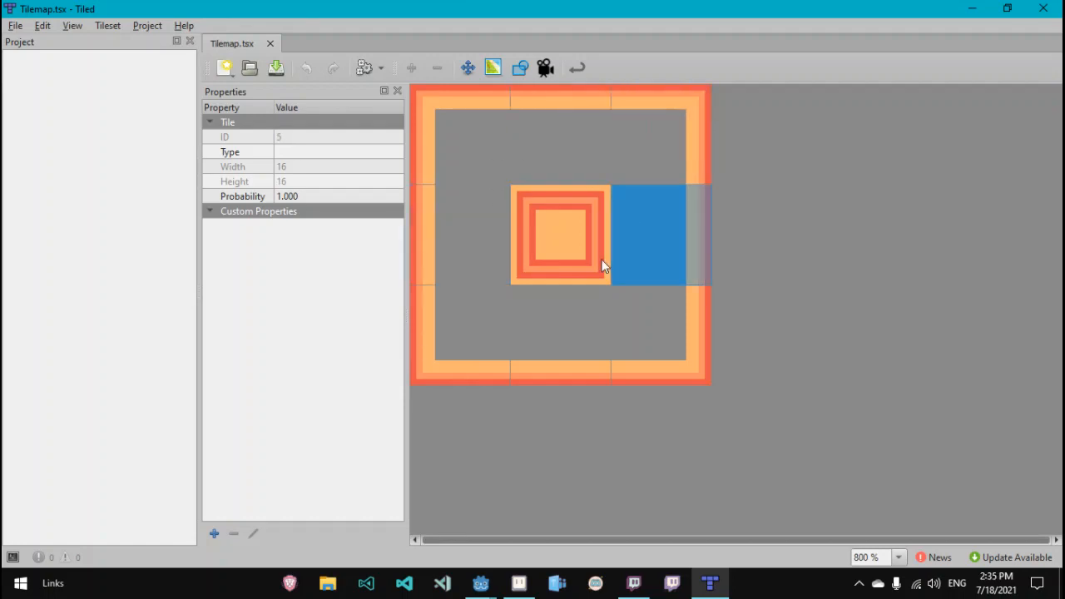
# Step: Switch back to the Godot project window
pyautogui.moveTo(498, 576)
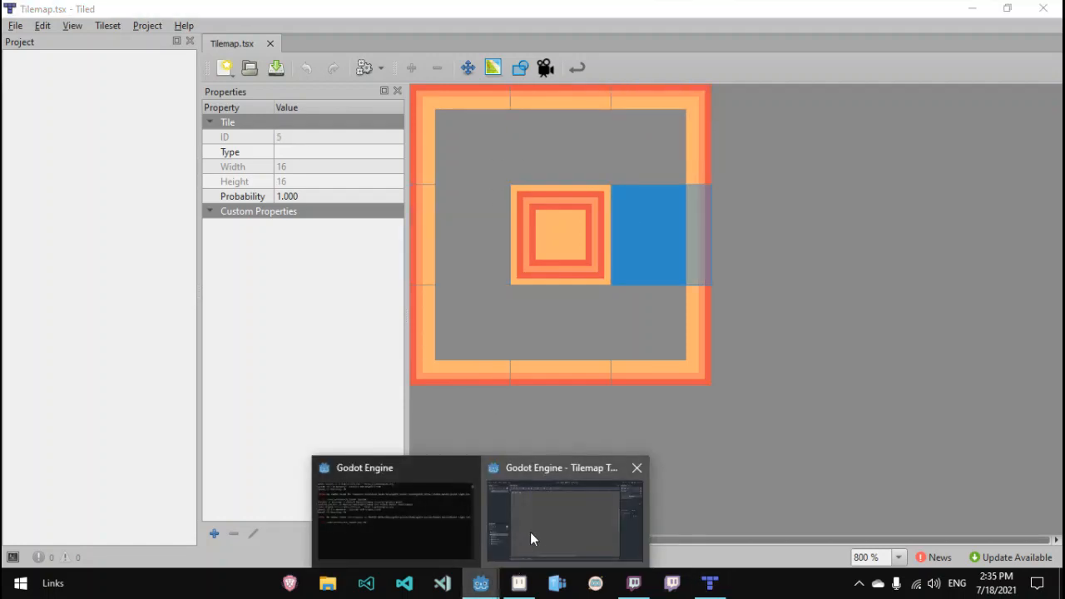
pyautogui.click(529, 531)
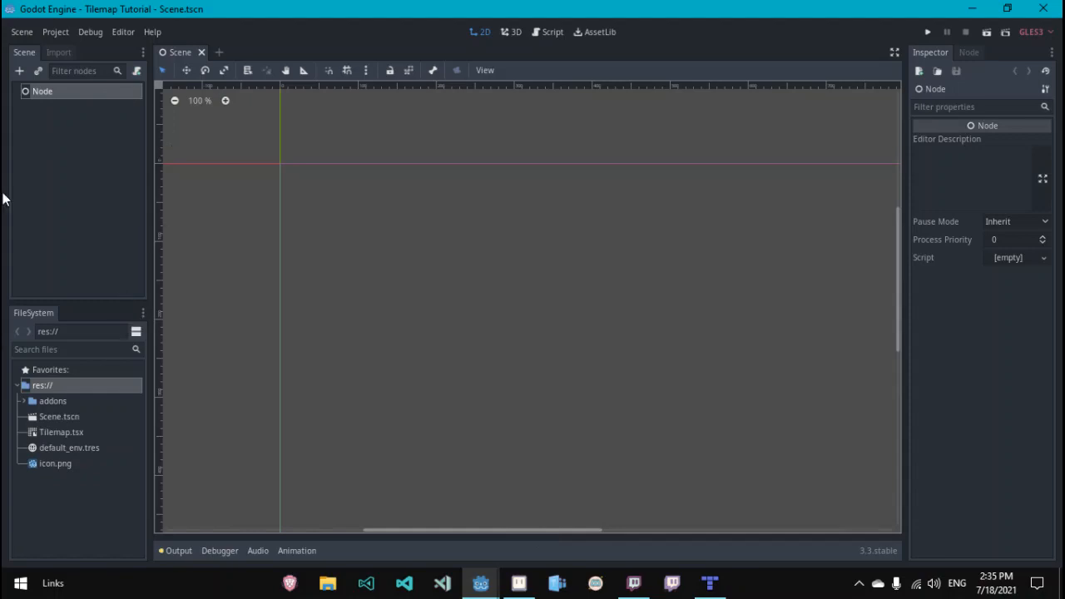
# Step: Add a TileMap node to the scene
pyautogui.click(20, 72)
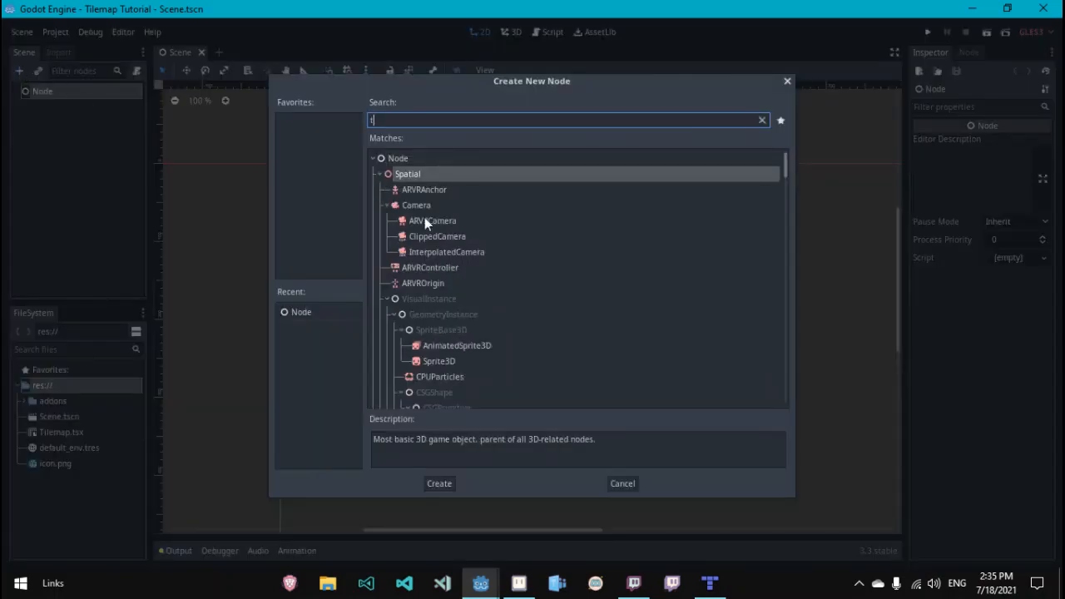
pyautogui.write('til')
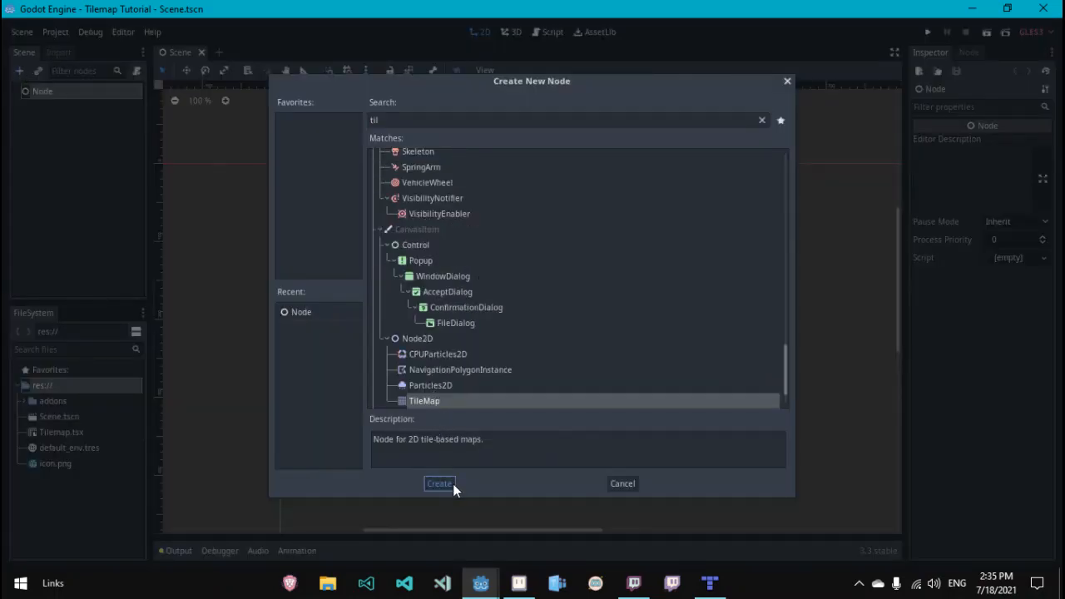
pyautogui.click(453, 483)
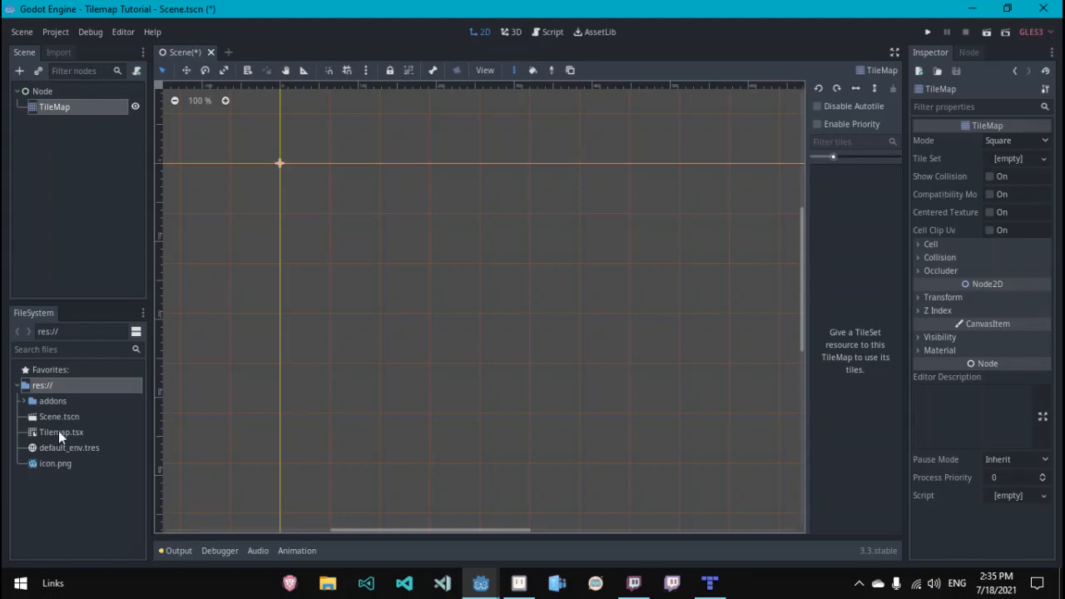
# Step: Assign Tilemap.tsx as the TileMap's tile set
pyautogui.moveTo(58, 431); pyautogui.dragTo(988, 157)
pyautogui.click(988, 157)
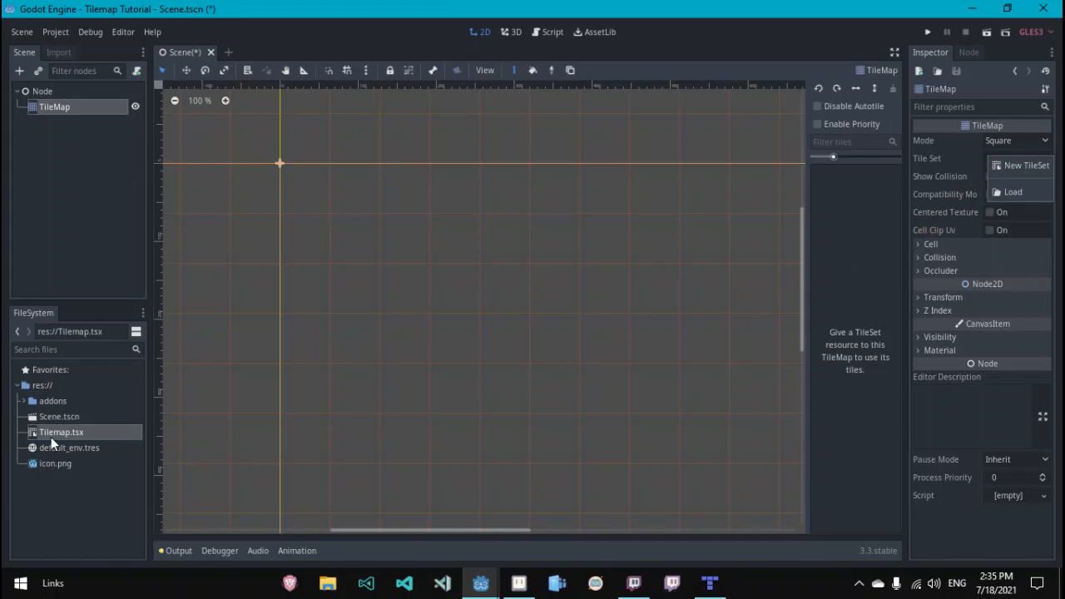
pyautogui.moveTo(51, 436); pyautogui.dragTo(990, 158)
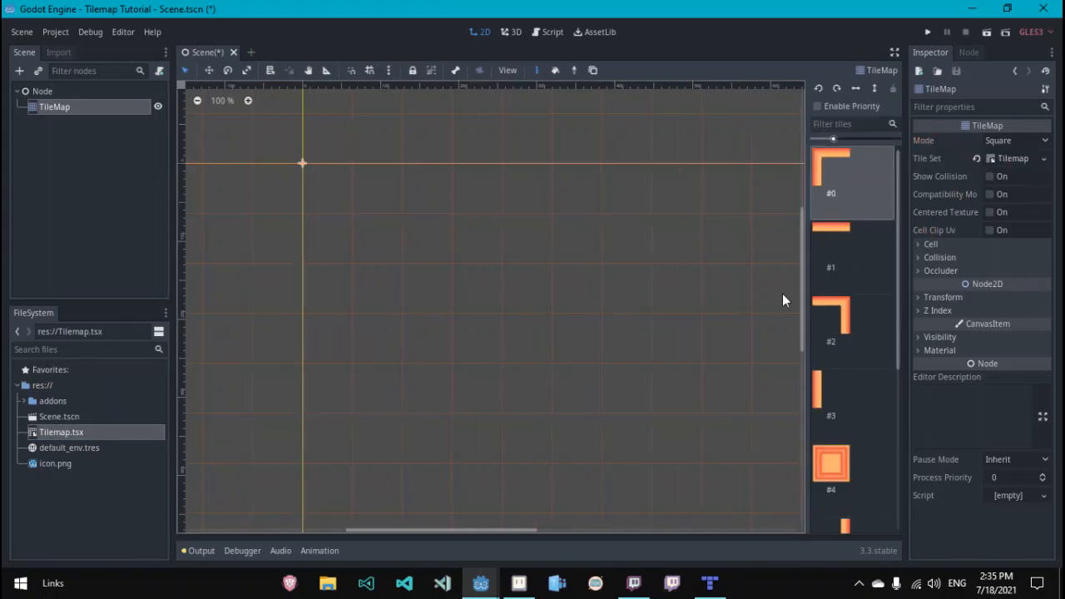
# Step: Set the TileMap's cell size to 16 by 16
pyautogui.click(930, 244)
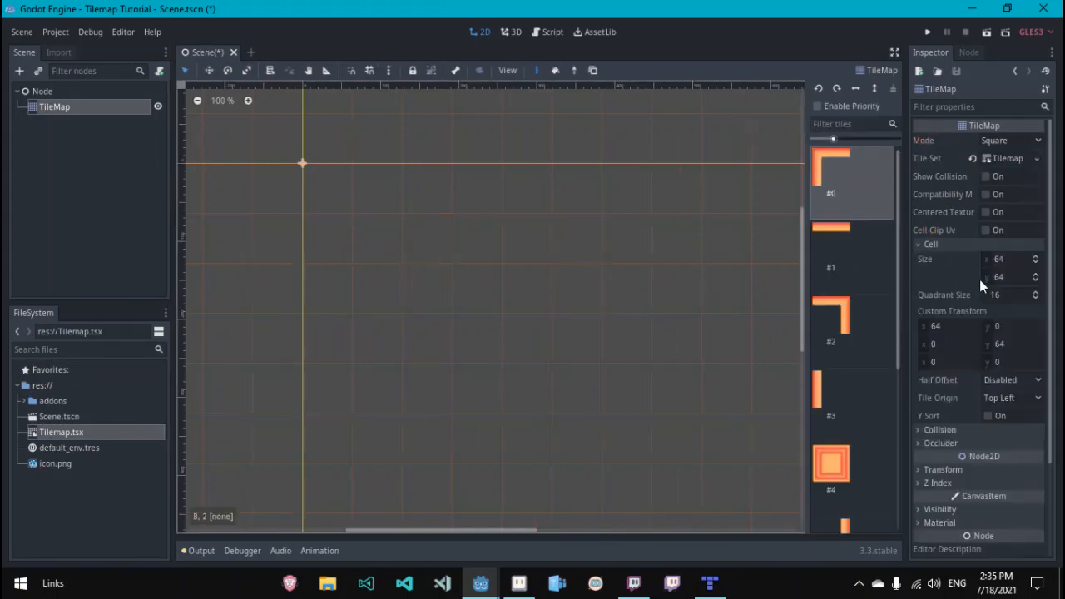
pyautogui.click(1018, 260)
pyautogui.write('16')
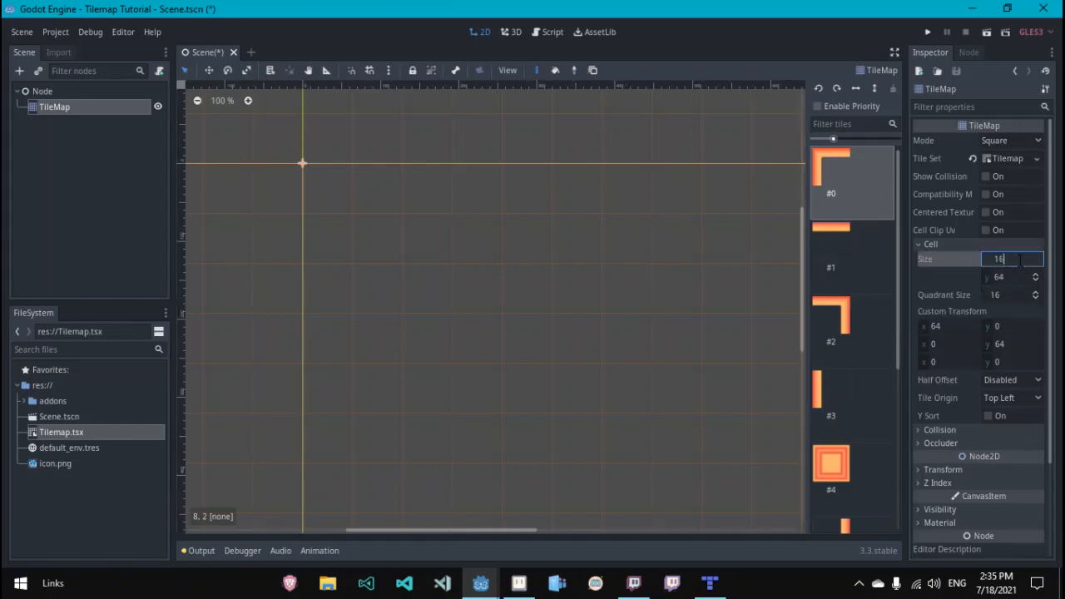
pyautogui.press('Tab')
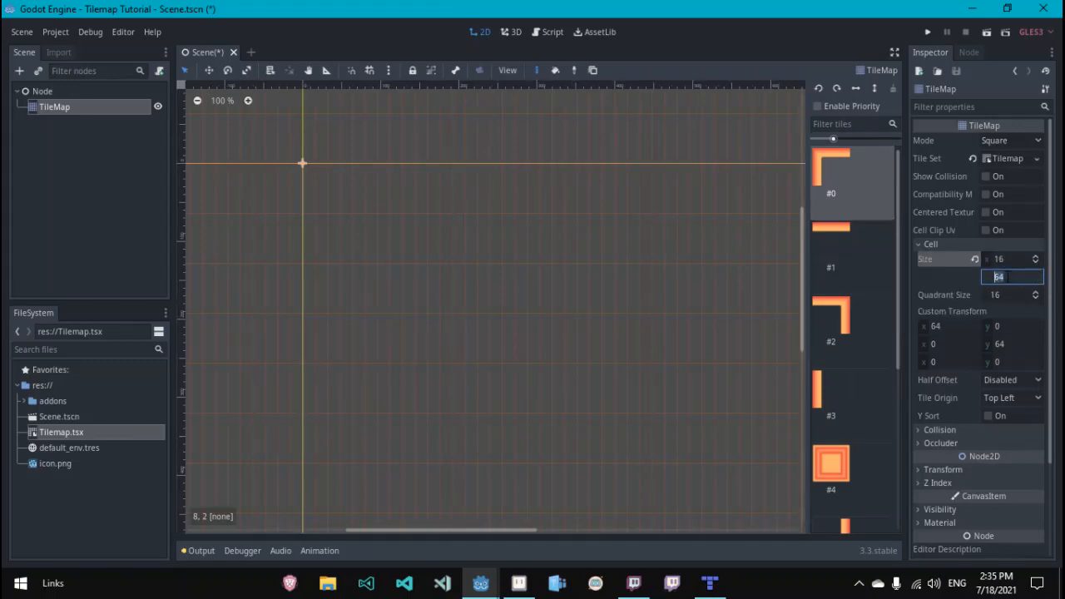
pyautogui.write('1')
# Step: Set the TileMap's transform scale to 4 by 4
pyautogui.scroll(-3, 1055, 308)
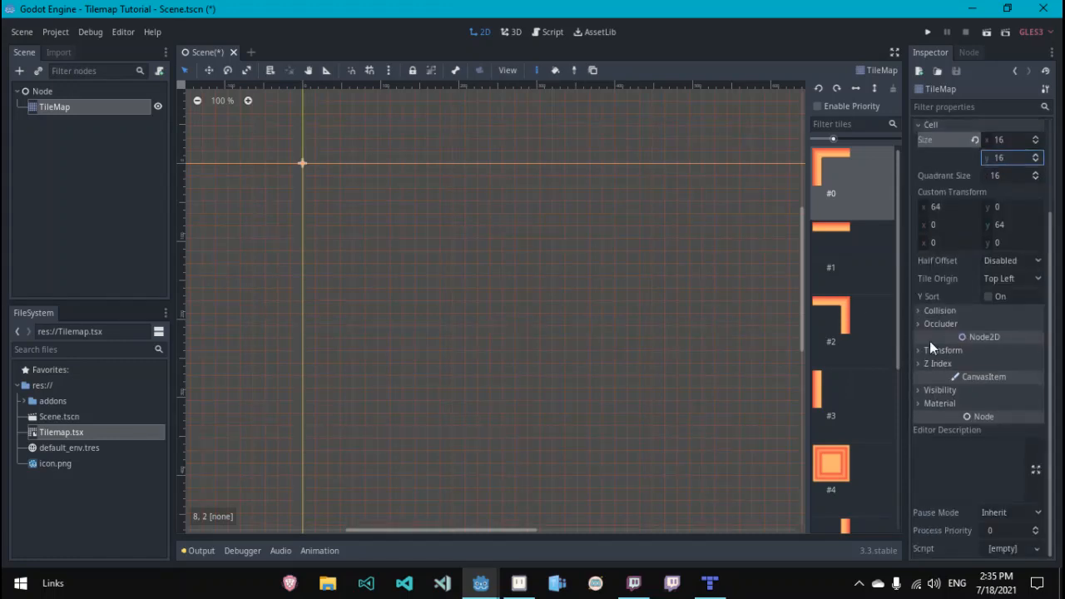
pyautogui.click(931, 350)
pyautogui.click(1014, 418)
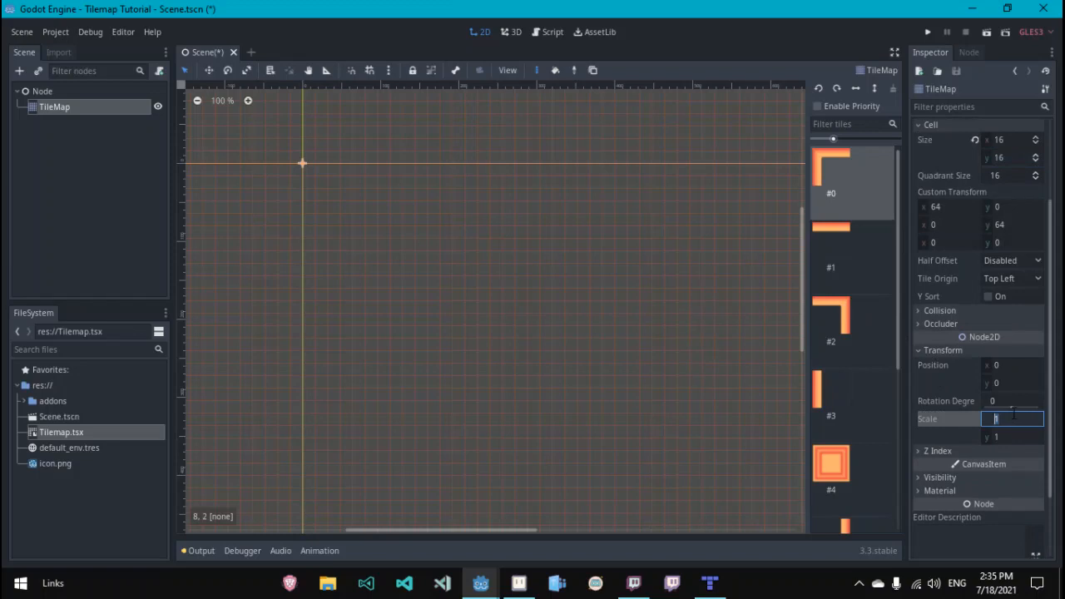
pyautogui.write('4')
pyautogui.click(1007, 436)
pyautogui.write('4')
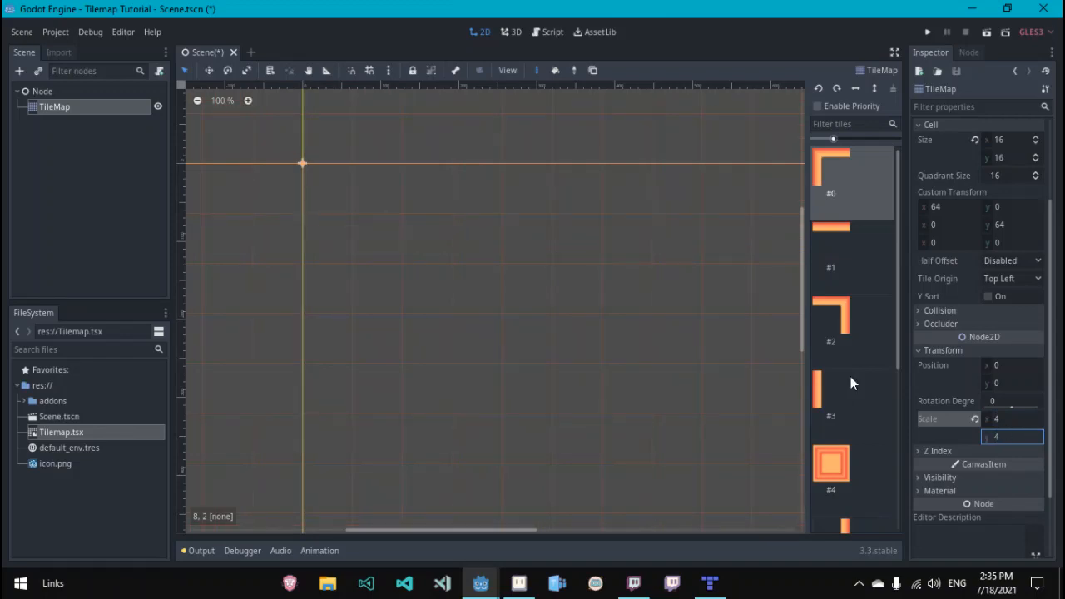
pyautogui.press('Return')
# Step: Paint the top-left corner tile and a long row of top edge tiles along the map's top
pyautogui.click(307, 166)
pyautogui.click(842, 312)
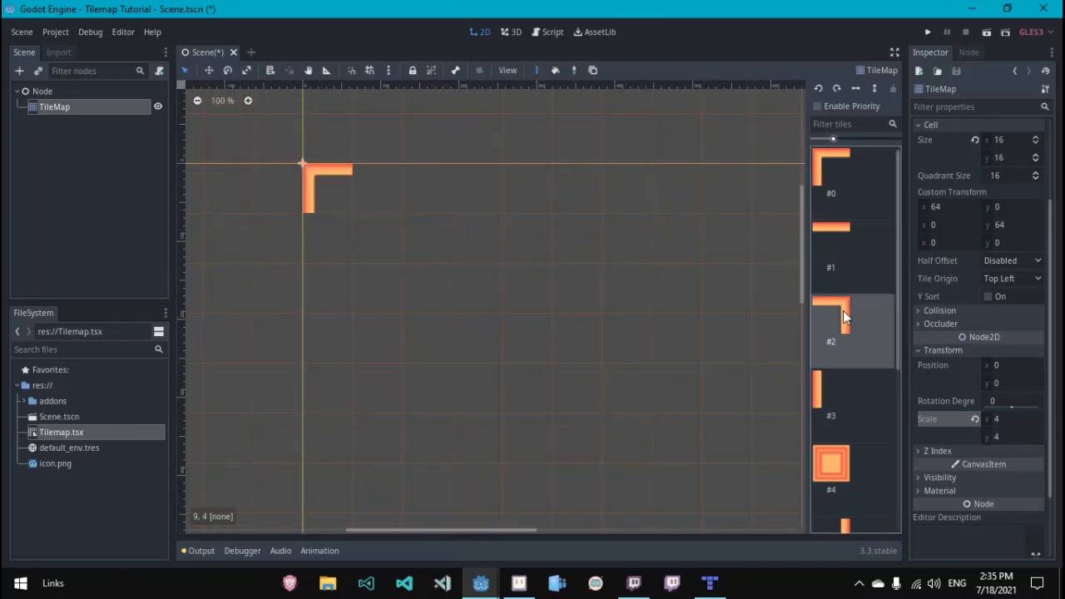
pyautogui.click(841, 237)
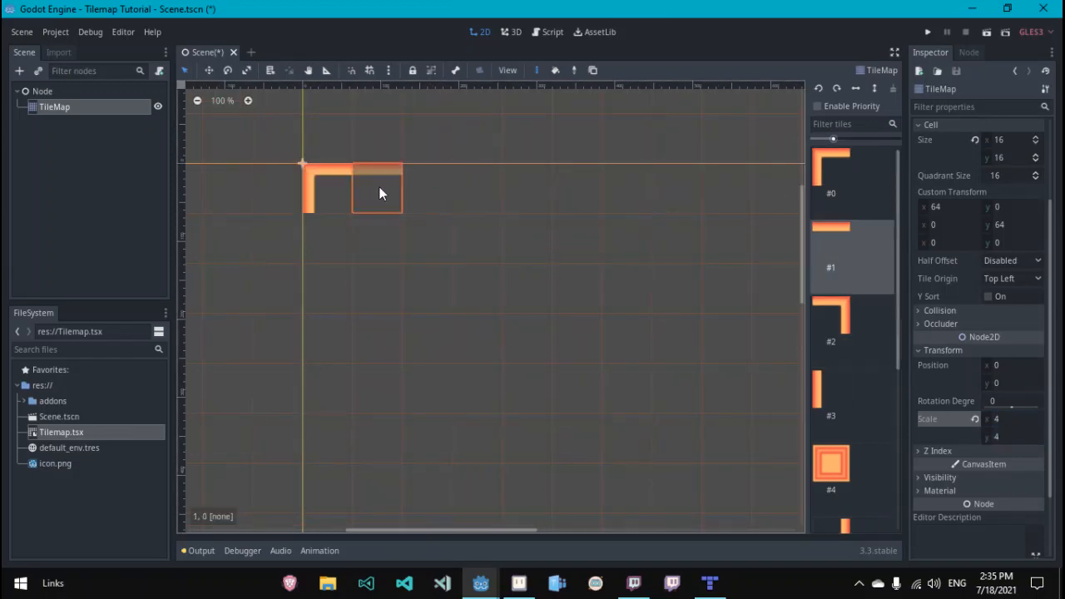
pyautogui.moveTo(379, 187); pyautogui.dragTo(826, 185)
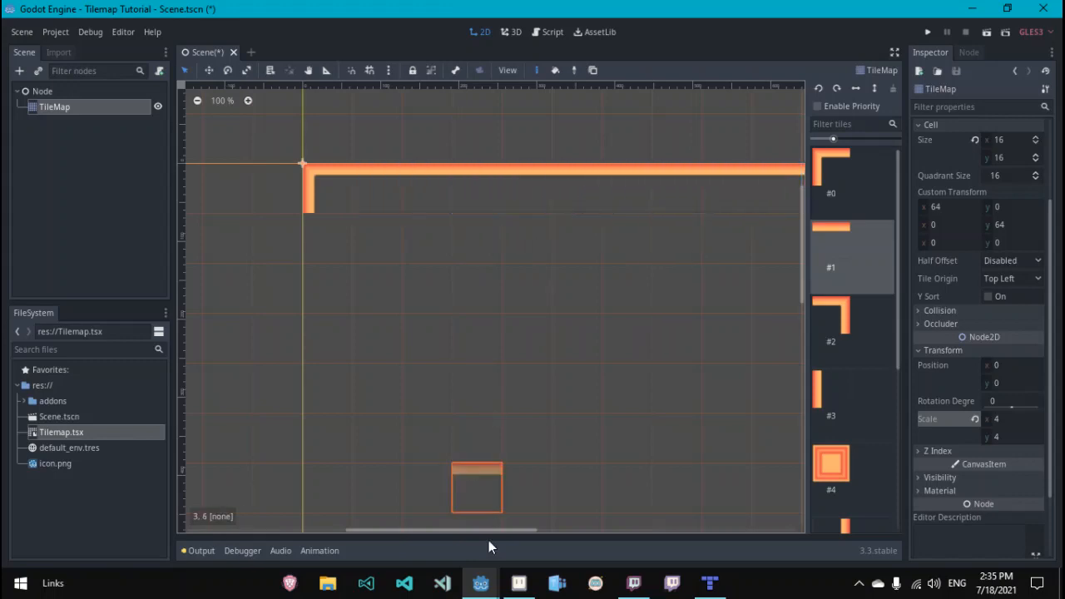
pyautogui.moveTo(507, 530)
pyautogui.mouseDown()
pyautogui.moveTo(656, 508)
pyautogui.moveTo(600, 517)
pyautogui.mouseUp()
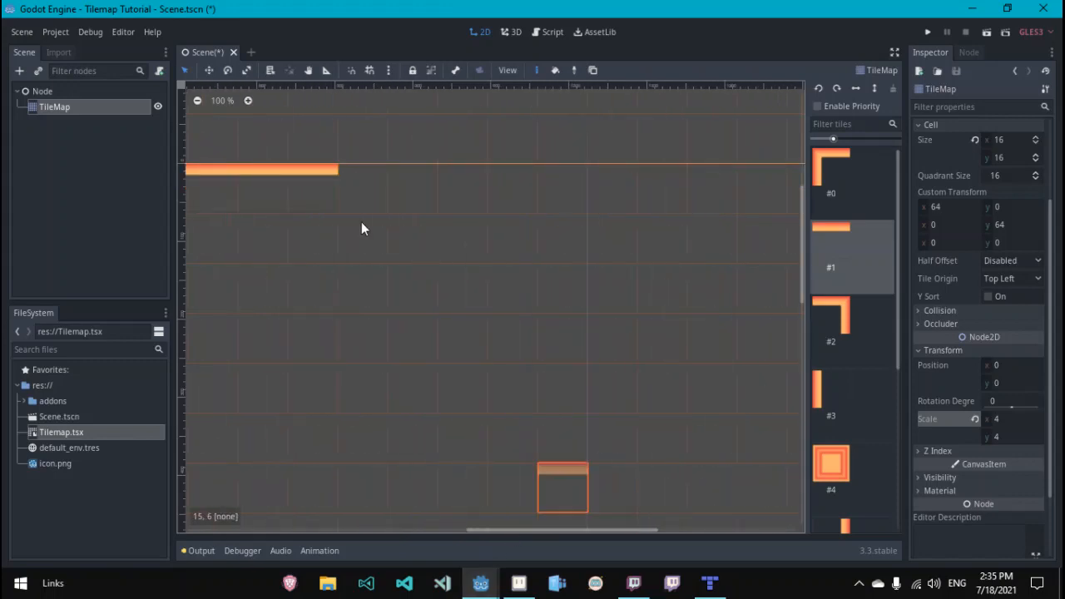
pyautogui.moveTo(370, 198); pyautogui.dragTo(518, 193)
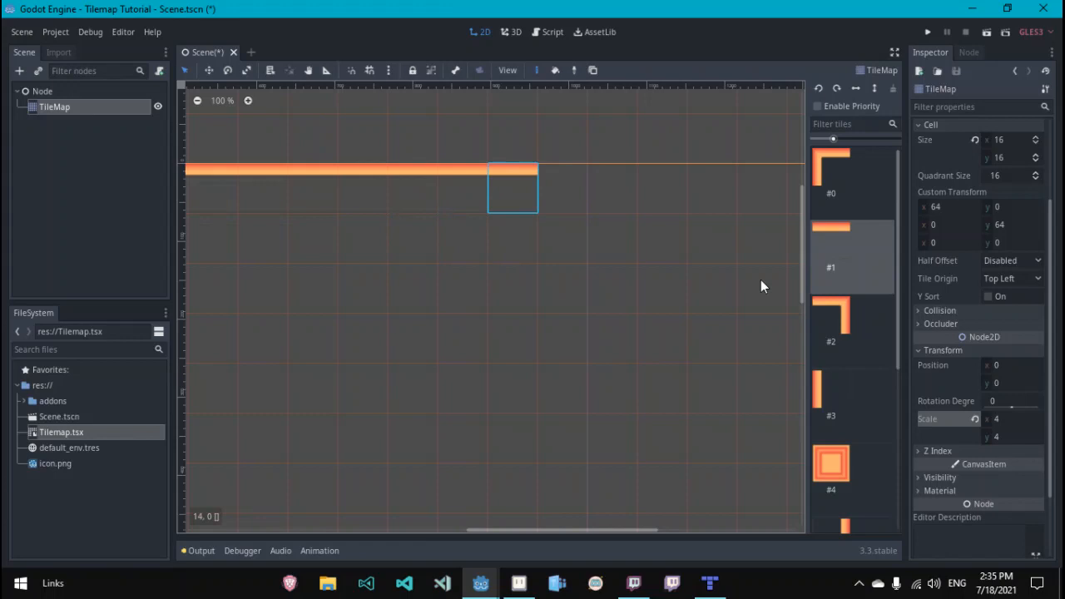
# Step: Place a top-right corner tile and paint a vertical edge down the map's left side
pyautogui.click(830, 325)
pyautogui.click(832, 399)
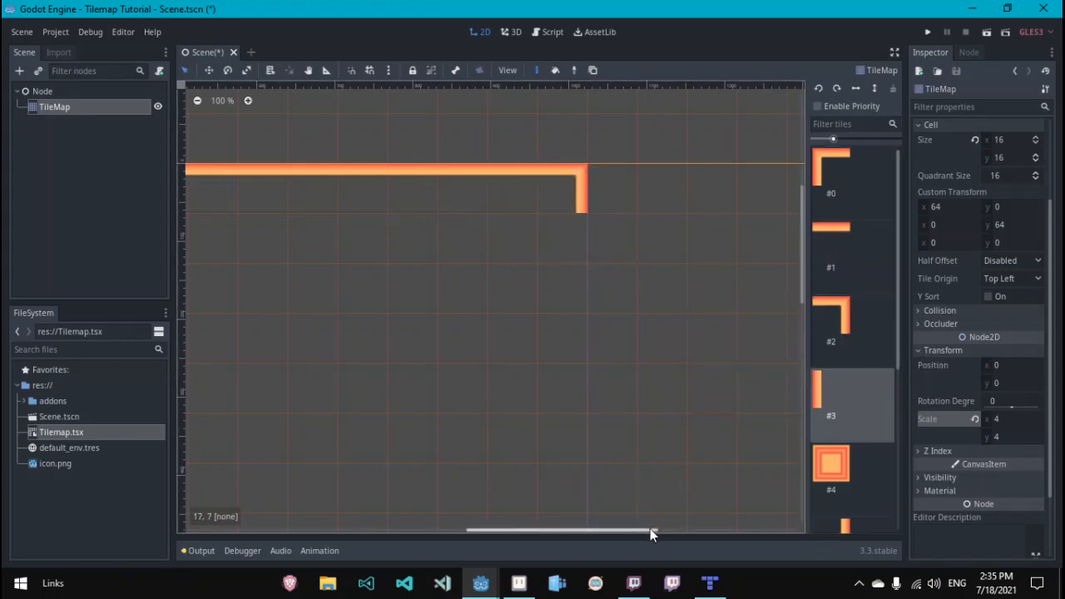
pyautogui.moveTo(650, 529); pyautogui.dragTo(466, 531)
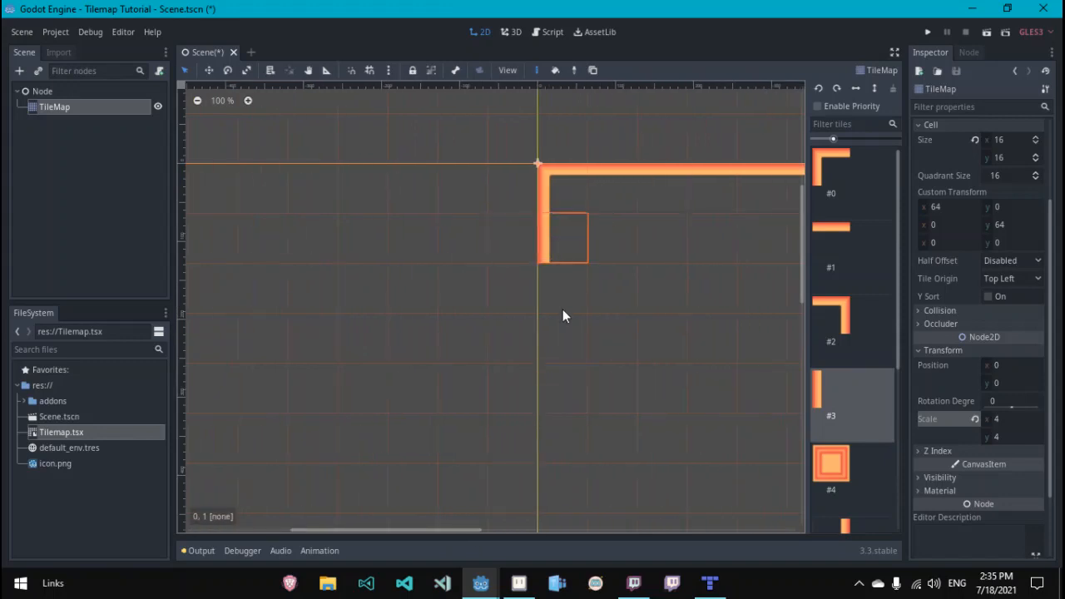
pyautogui.moveTo(562, 309); pyautogui.dragTo(566, 527)
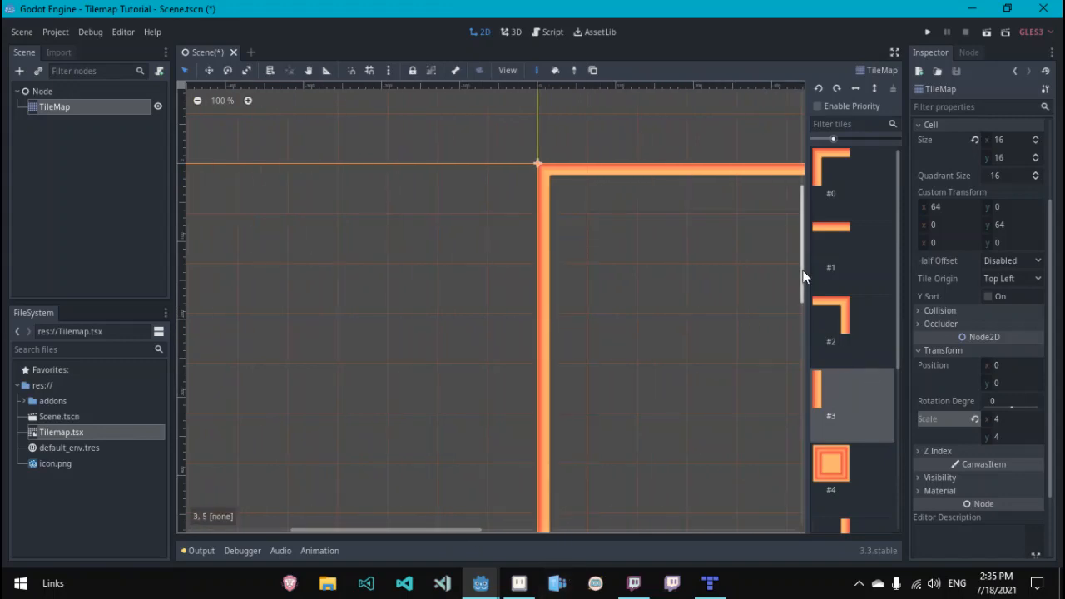
# Step: Paint a two-column group of filled square block tiles in the map's lower area
pyautogui.moveTo(803, 278); pyautogui.dragTo(818, 448)
pyautogui.click(824, 463)
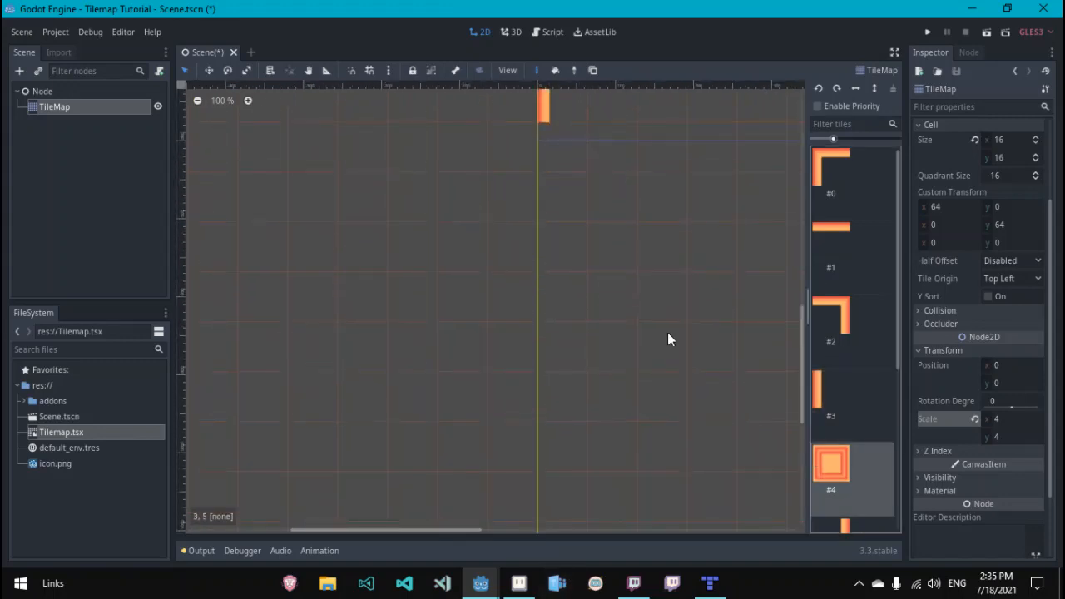
pyautogui.moveTo(662, 198); pyautogui.dragTo(712, 198)
pyautogui.moveTo(730, 267)
pyautogui.mouseDown()
pyautogui.moveTo(673, 237)
pyautogui.moveTo(662, 247)
pyautogui.mouseUp()
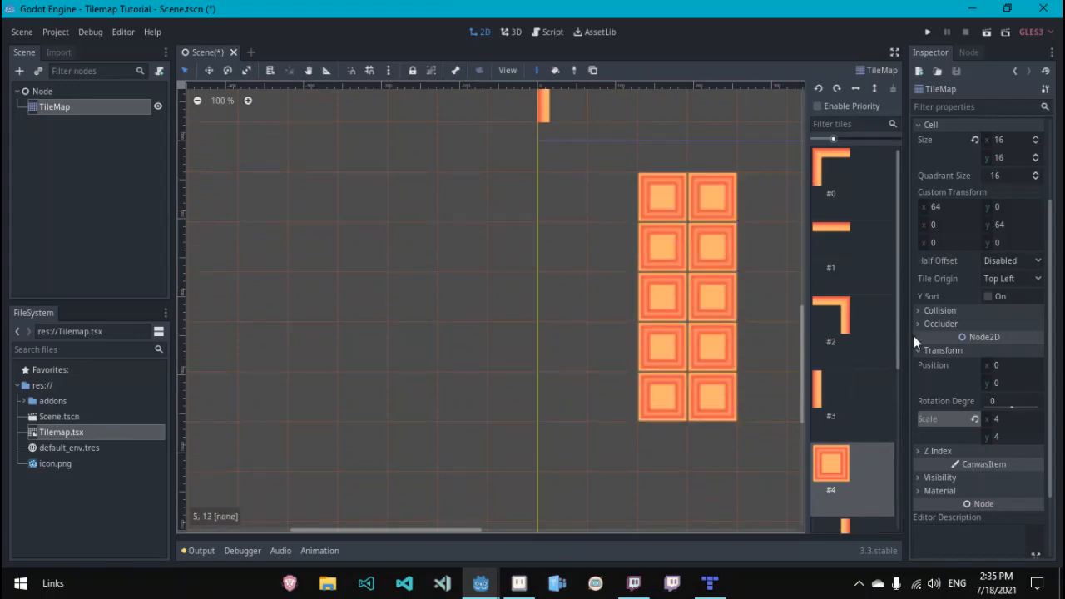
# Step: Paint more filled square block tiles extending upward from the block group
pyautogui.moveTo(899, 339); pyautogui.dragTo(899, 413)
pyautogui.click(856, 389)
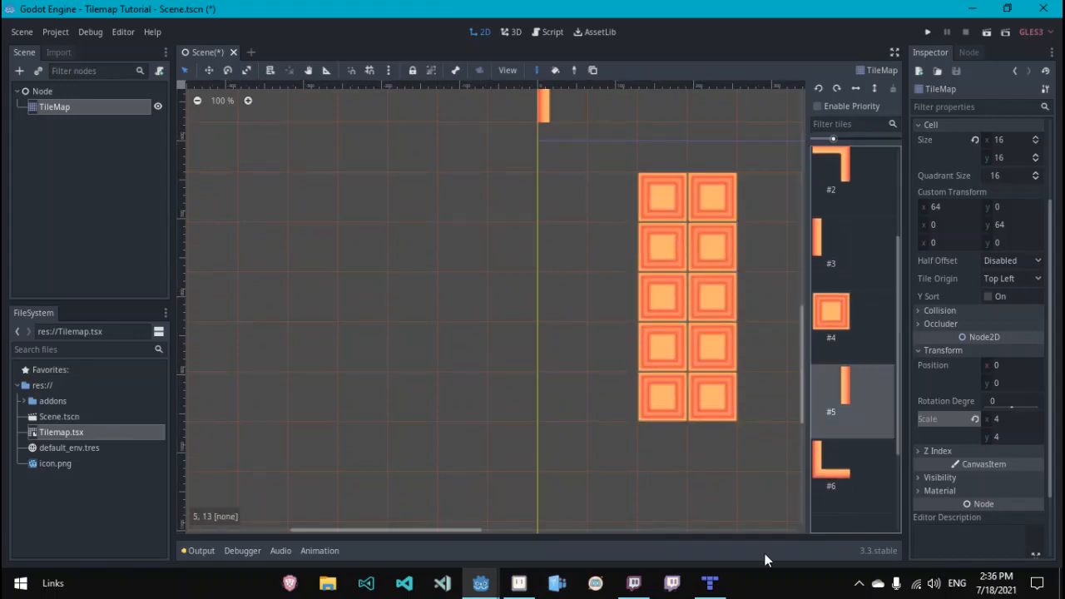
pyautogui.click(843, 240)
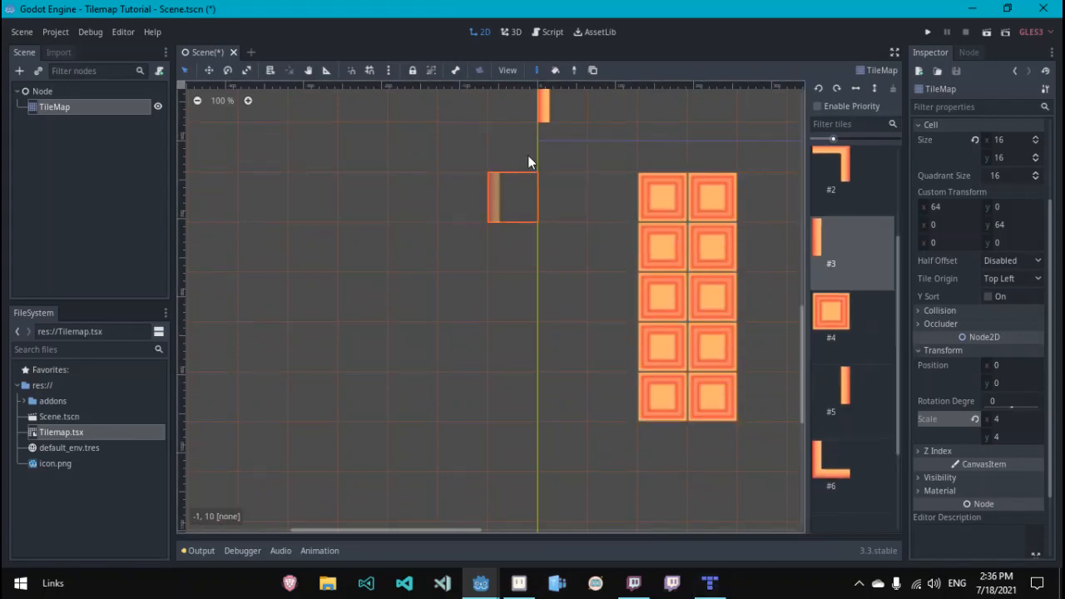
pyautogui.click(832, 316)
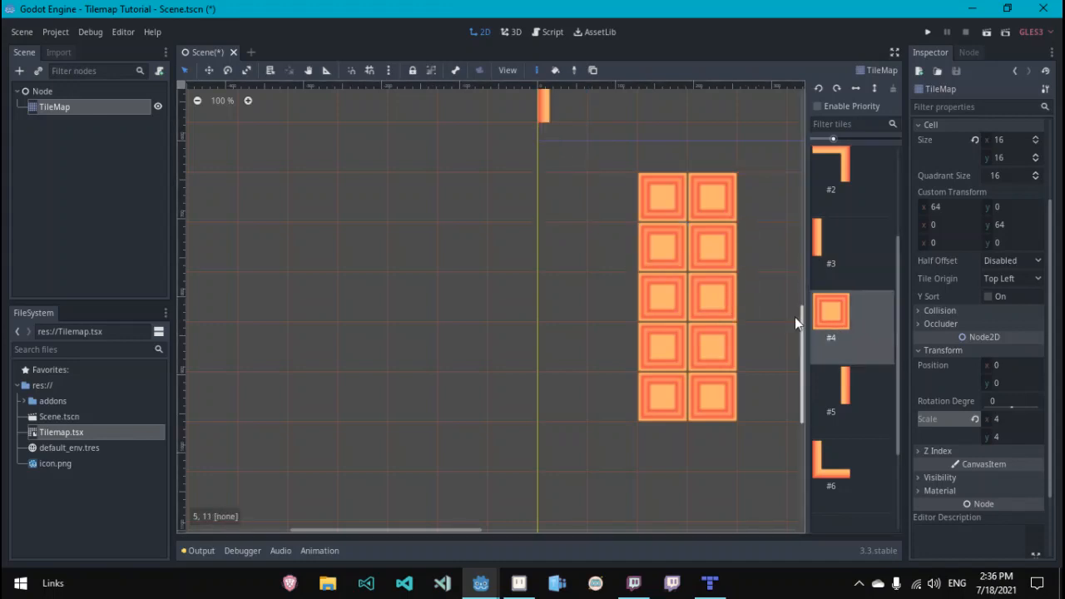
pyautogui.scroll(5, 737, 260)
pyautogui.moveTo(735, 253); pyautogui.dragTo(668, 101)
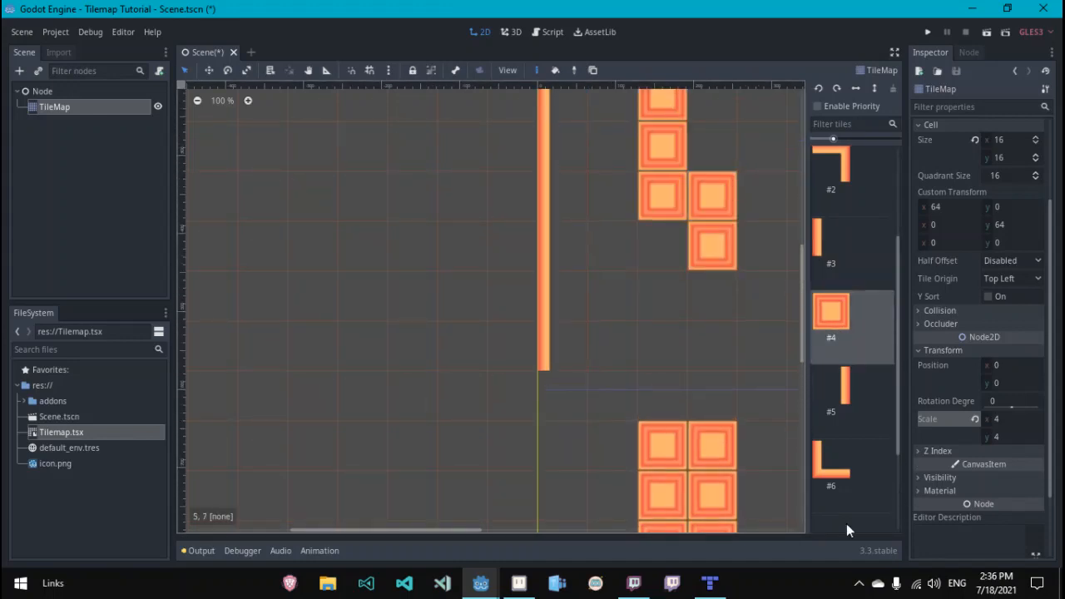
# Step: Place a bottom-left corner tile near the left wall
pyautogui.moveTo(445, 530); pyautogui.dragTo(529, 540)
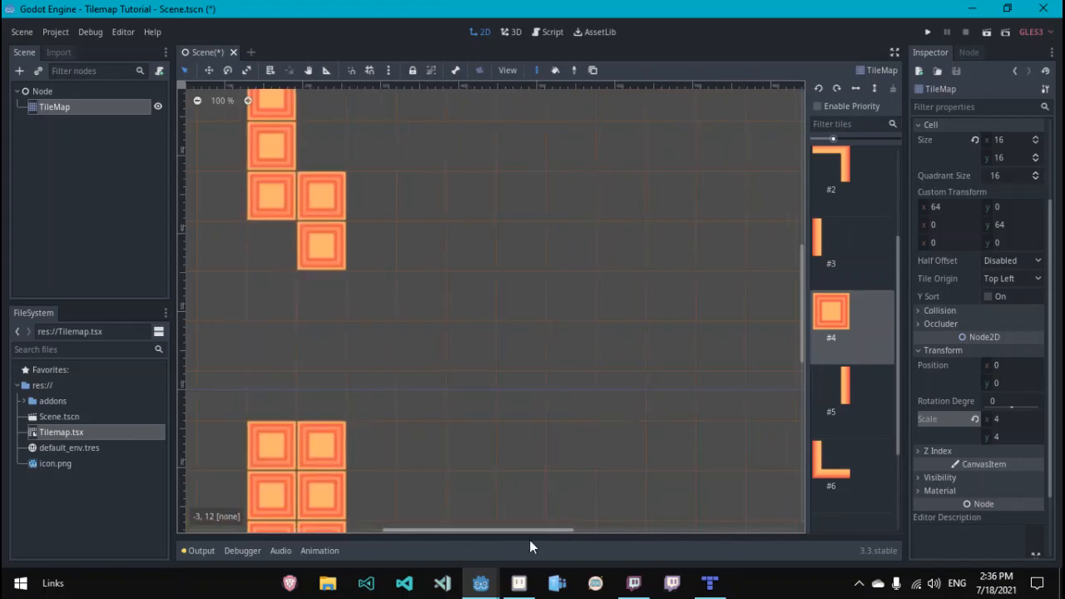
pyautogui.click(856, 462)
pyautogui.click(208, 393)
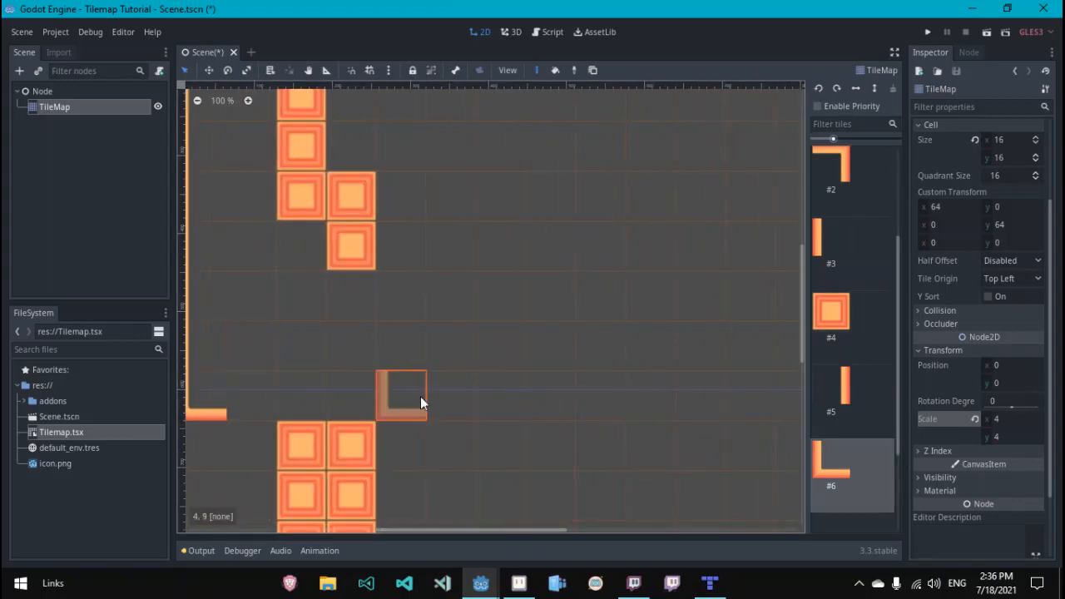
# Step: Run the project with Scene.tscn selected as the main scene, then close the game window
pyautogui.press('F5')
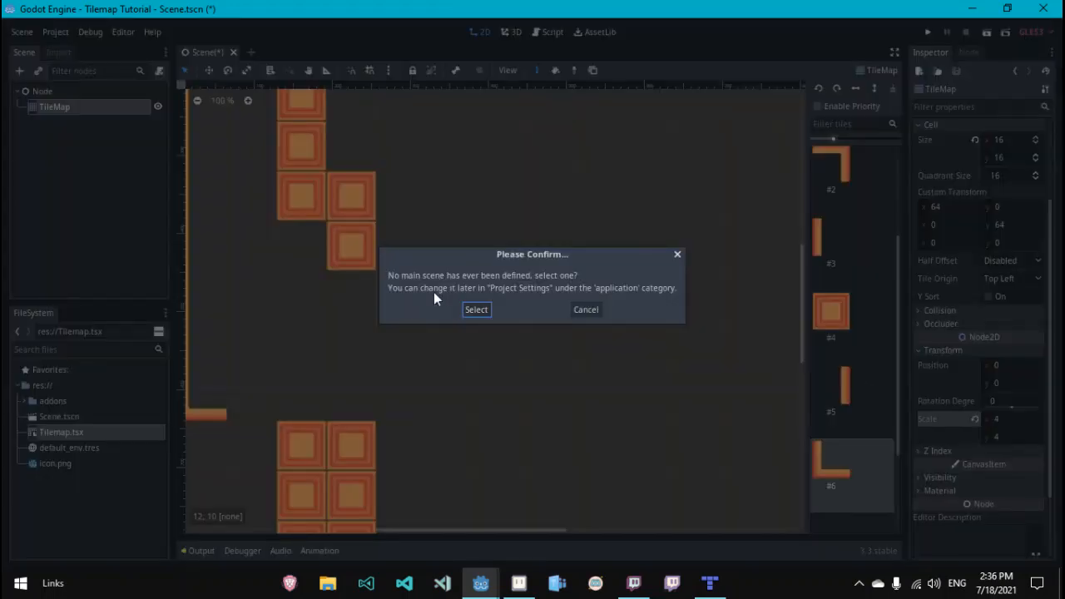
pyautogui.click(478, 309)
pyautogui.doubleClick(377, 167)
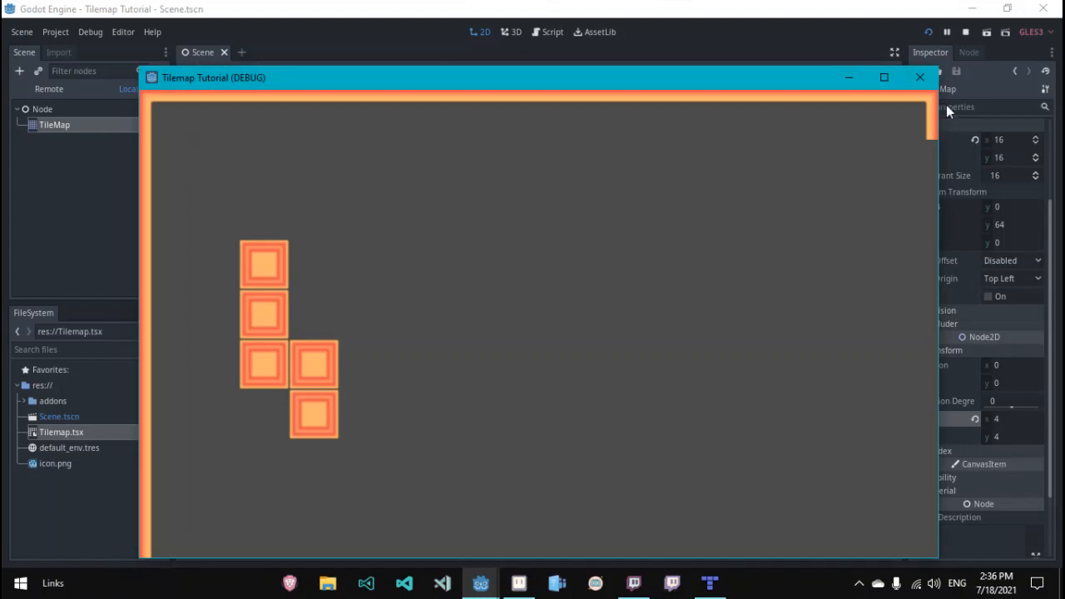
pyautogui.click(926, 84)
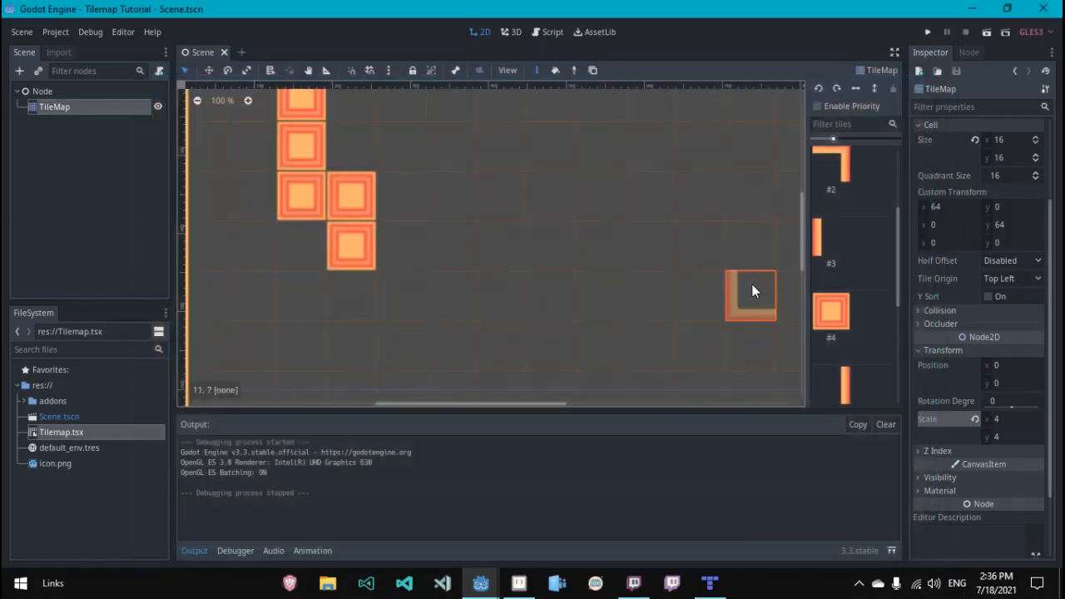